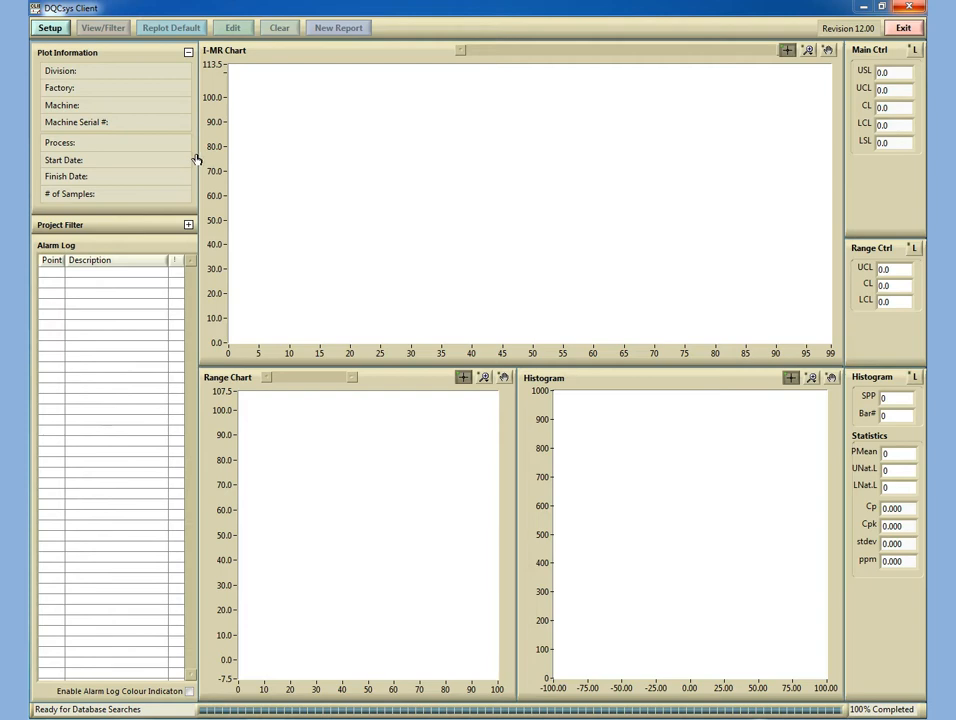
- Load Server 1 (DQCsys-1\SQLEXPRESS) as the database connection in the client setup
{"action": "left_click", "coordinate": [48, 27]}
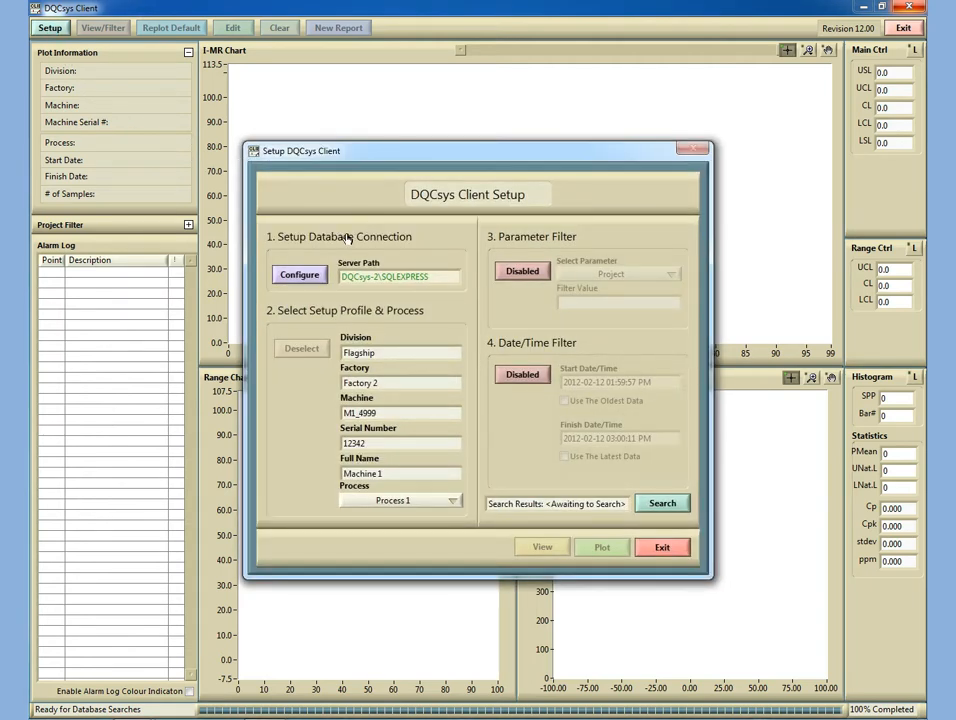
{"action": "left_click", "coordinate": [305, 279]}
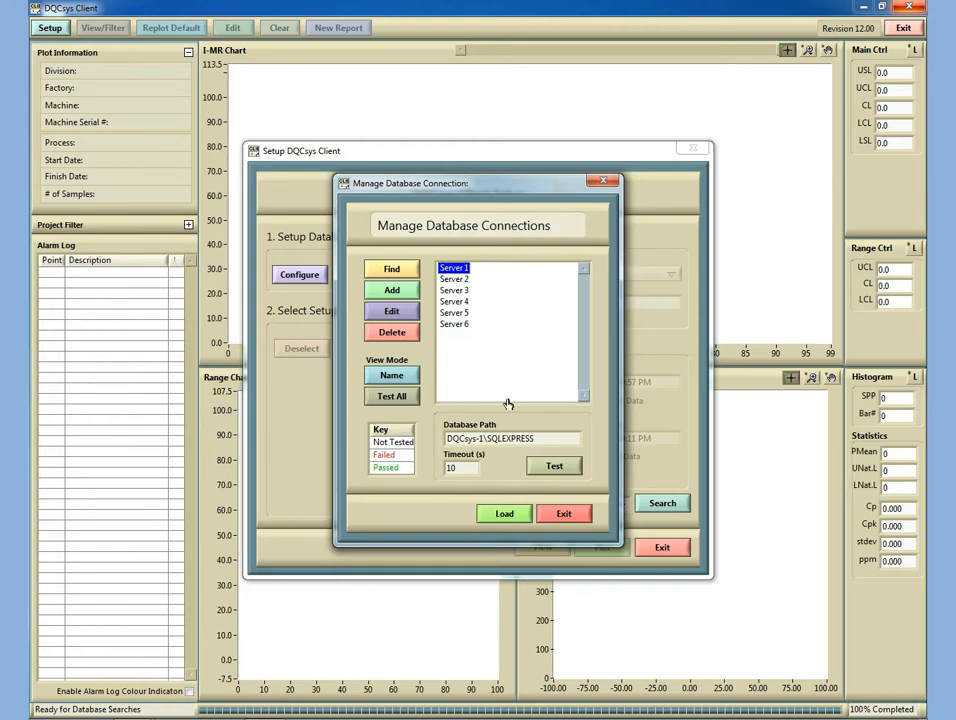
{"action": "left_click", "coordinate": [505, 514]}
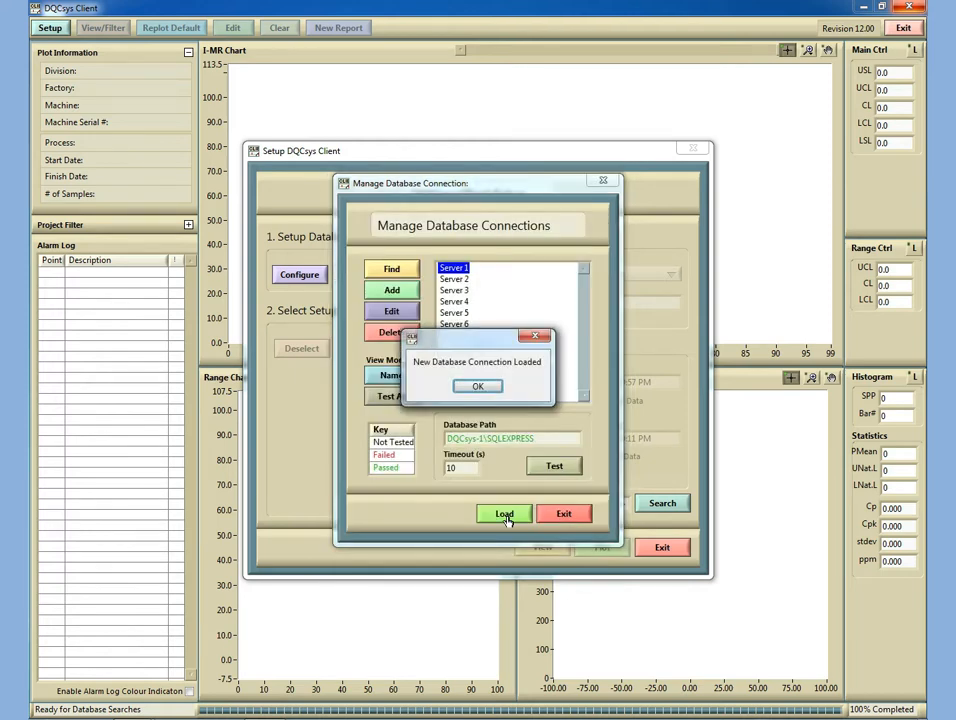
{"action": "left_click", "coordinate": [468, 386]}
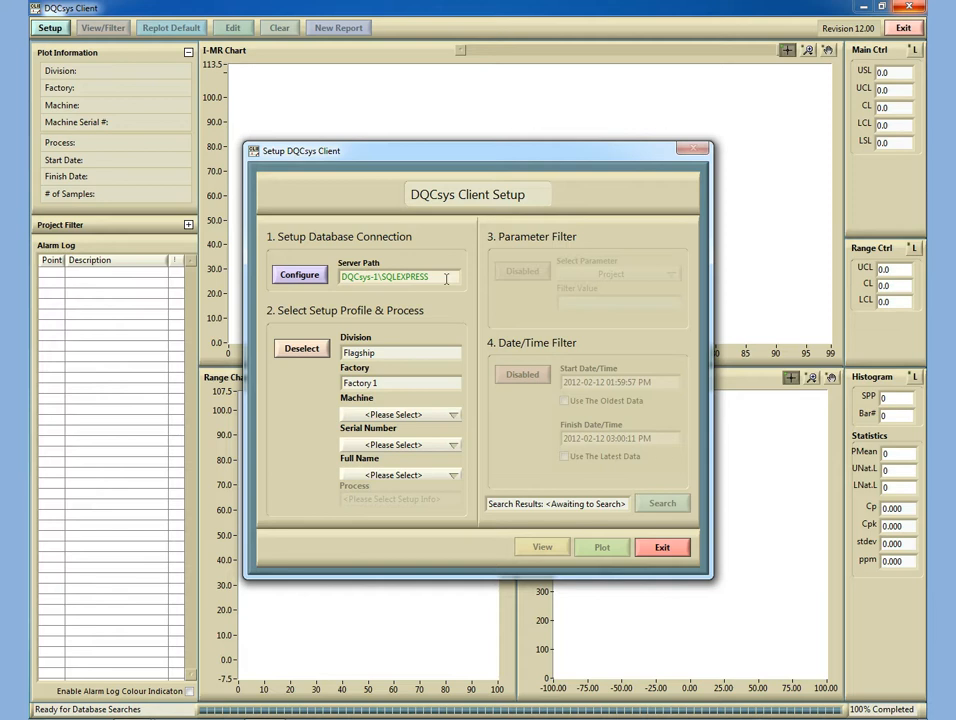
- Choose Machine 1 as the setup profile's full name and Thickness as its process
{"action": "left_click", "coordinate": [453, 476]}
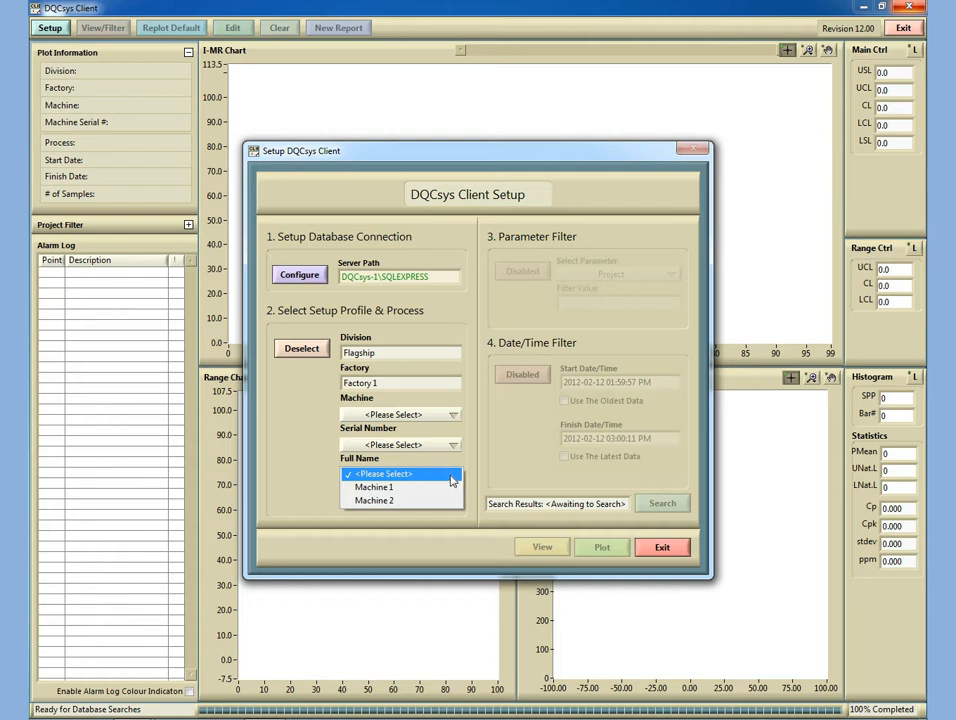
{"action": "left_click", "coordinate": [388, 488]}
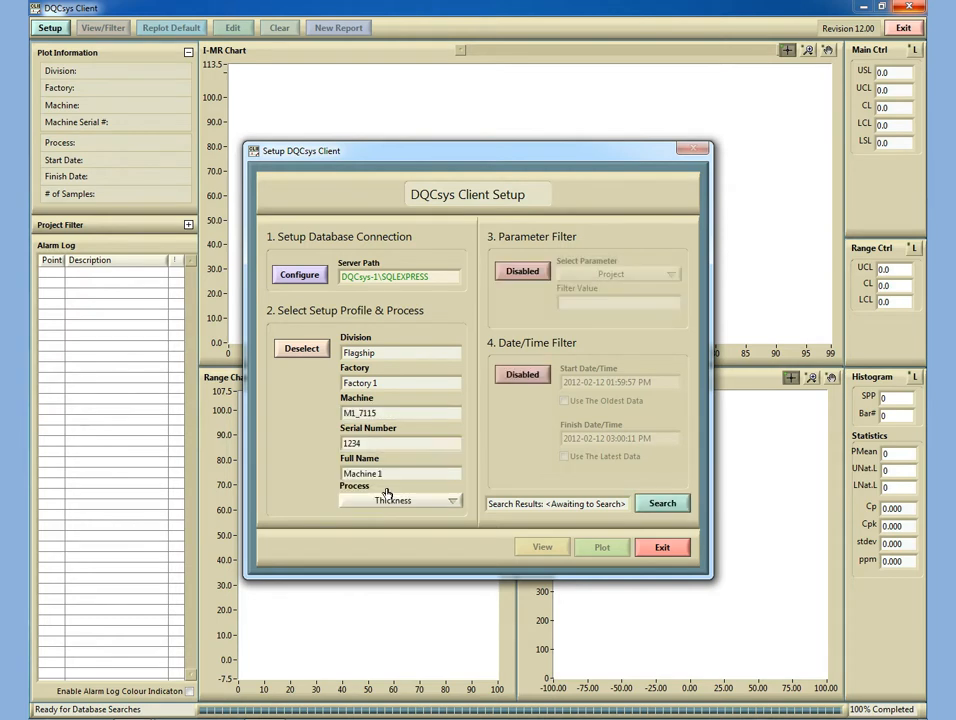
{"action": "left_click", "coordinate": [453, 501]}
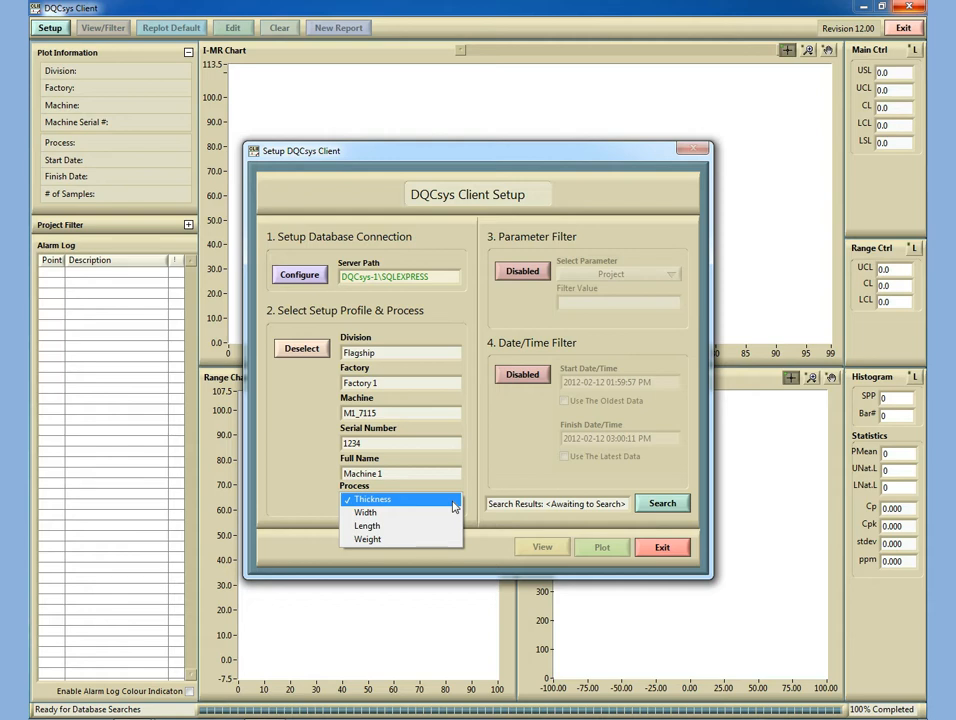
{"action": "left_click", "coordinate": [372, 500]}
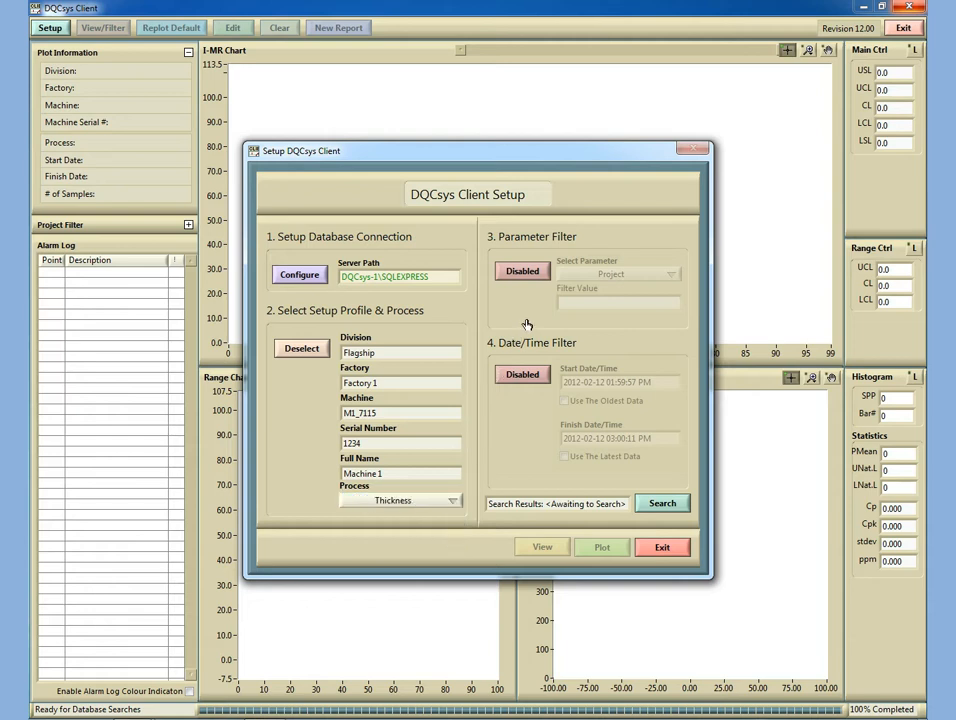
- Enable the parameter filter on the Project parameter with the filter value Test 2
{"action": "left_click", "coordinate": [523, 270]}
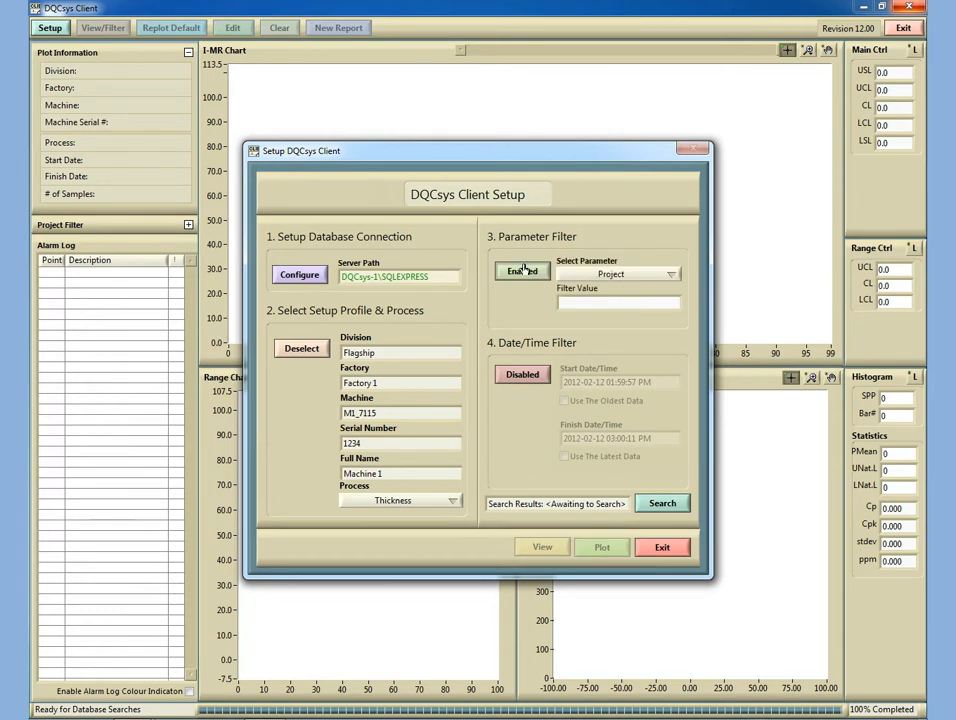
{"action": "left_click", "coordinate": [666, 277]}
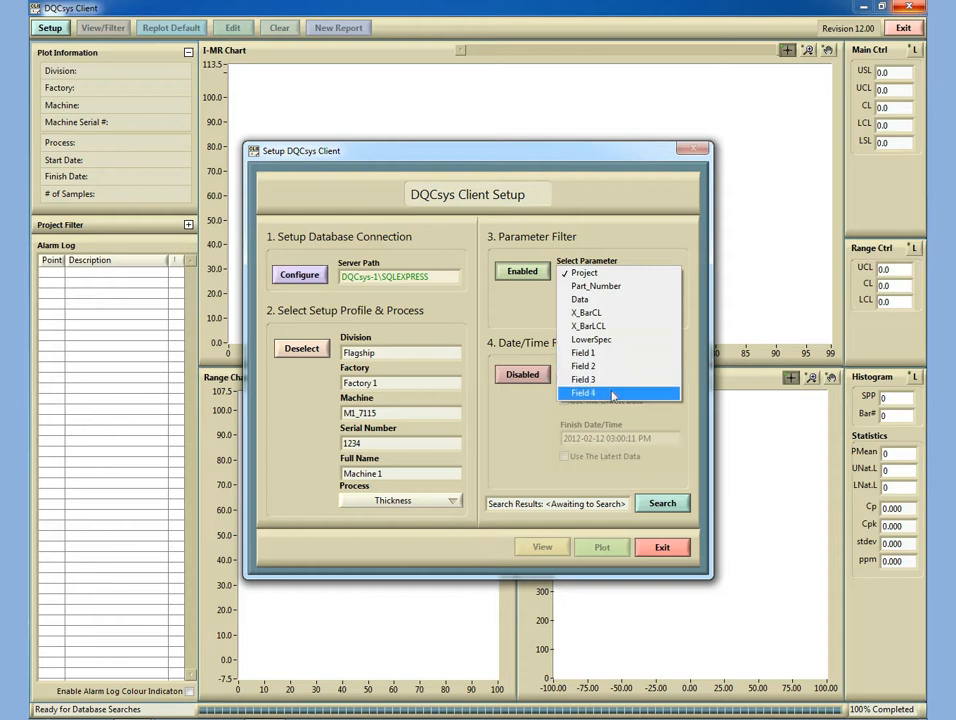
{"action": "left_click", "coordinate": [582, 273]}
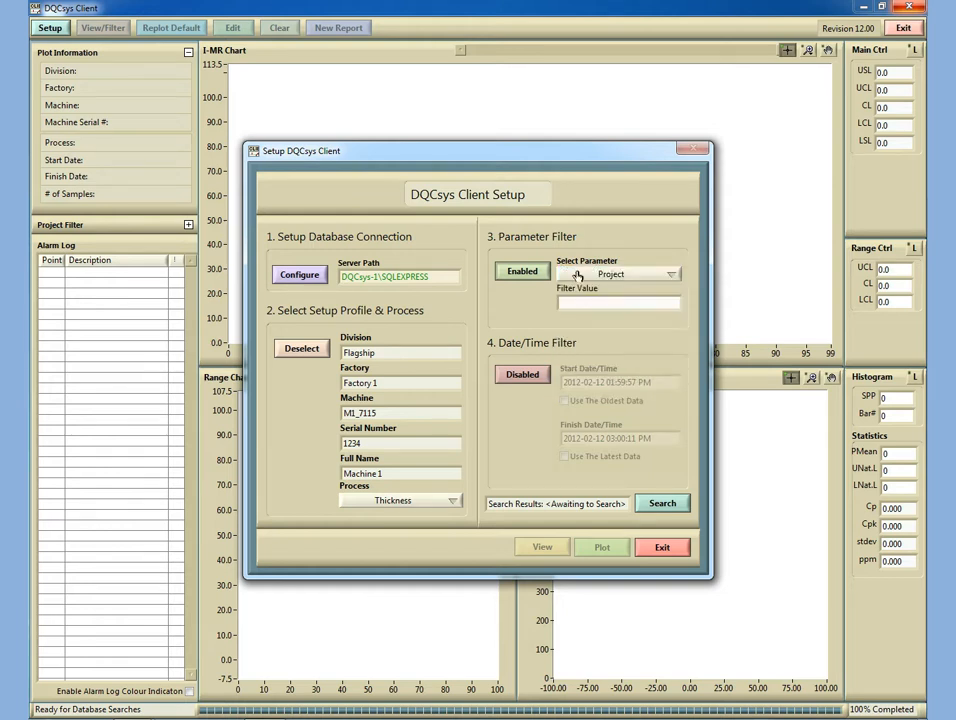
{"action": "left_click", "coordinate": [578, 301]}
{"action": "type", "text": "Test 2"}
- Search the database for the Thickness samples of project Test 2, extract the data and plot it
{"action": "left_click", "coordinate": [654, 510]}
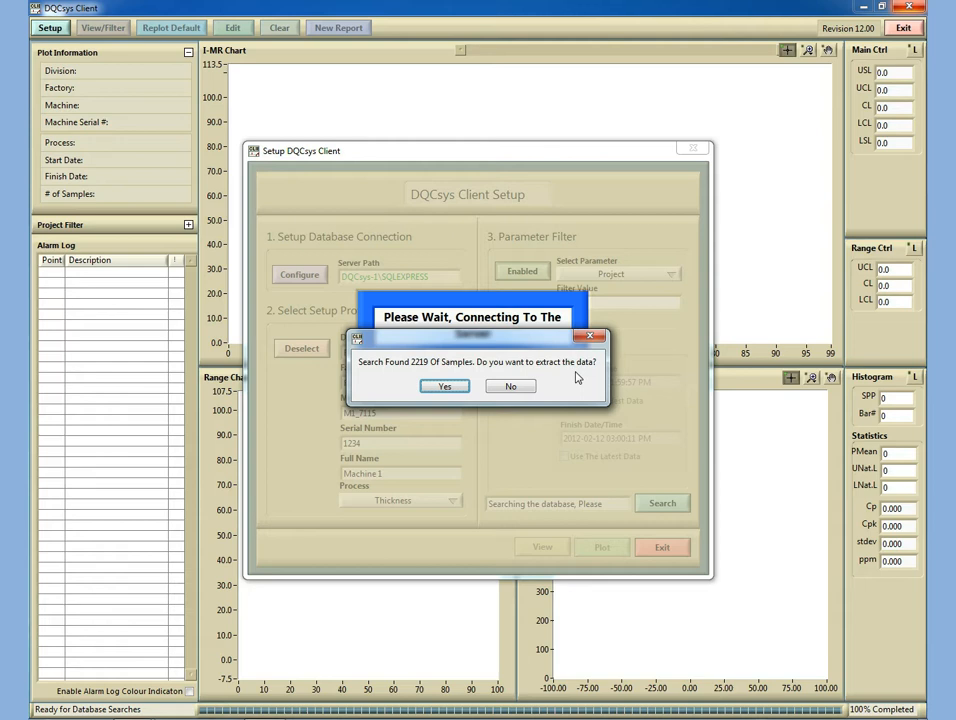
{"action": "left_click", "coordinate": [446, 387]}
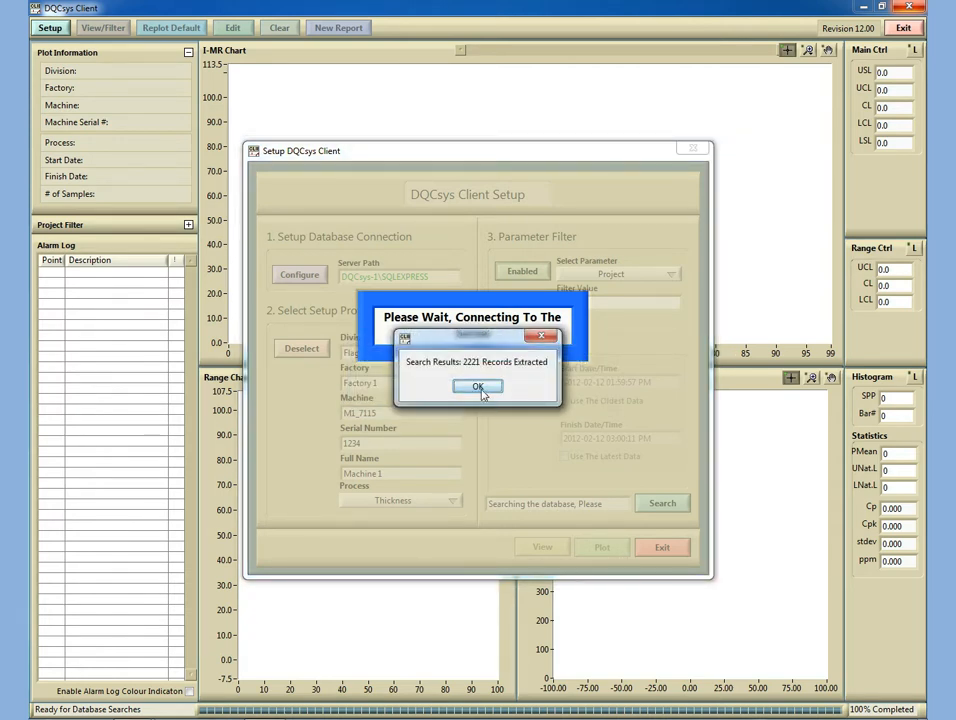
{"action": "left_click", "coordinate": [478, 388]}
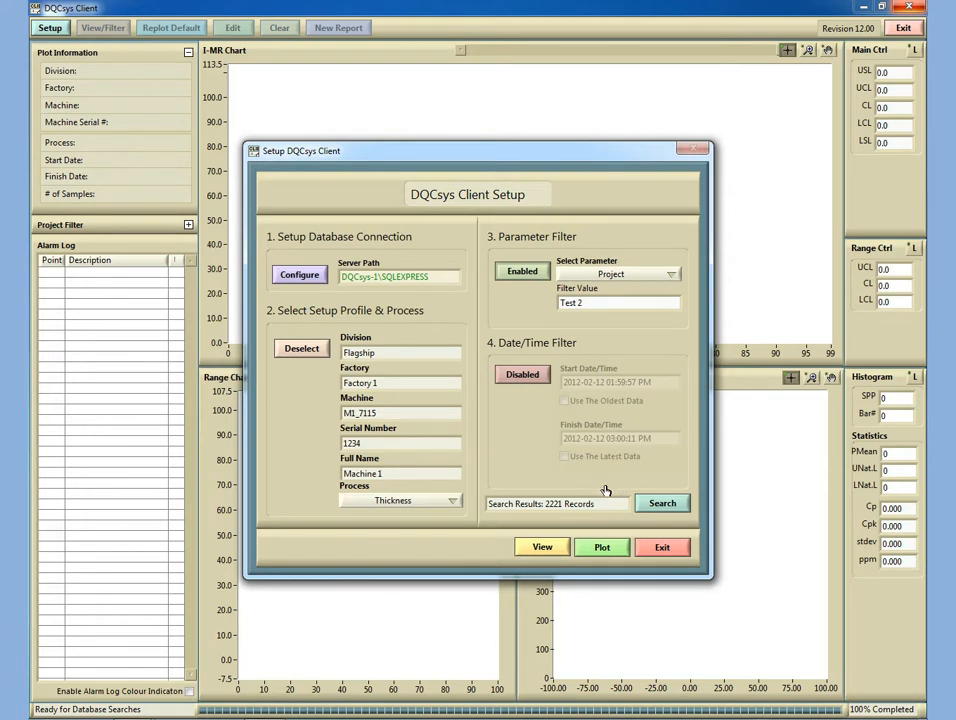
{"action": "left_click", "coordinate": [601, 549]}
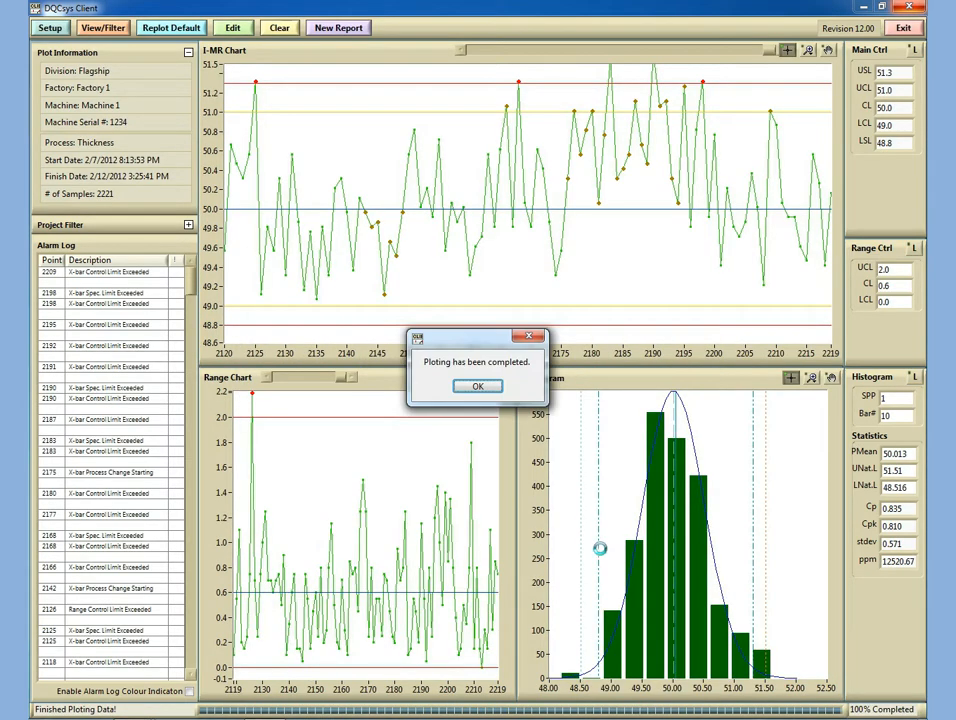
{"action": "left_click", "coordinate": [483, 330]}
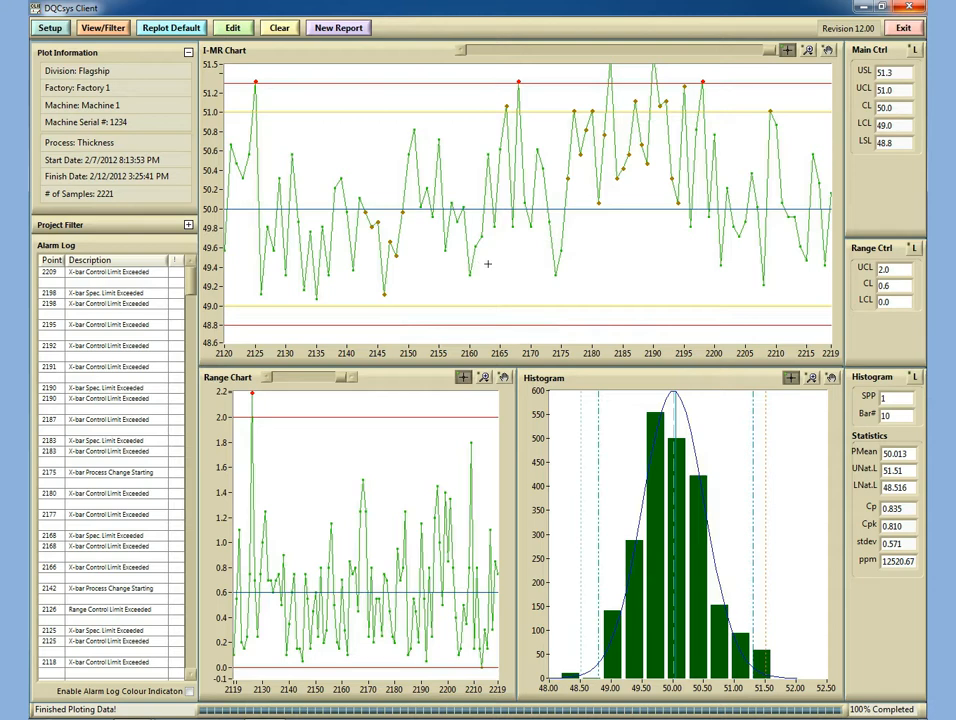
{"action": "left_click", "coordinate": [48, 28]}
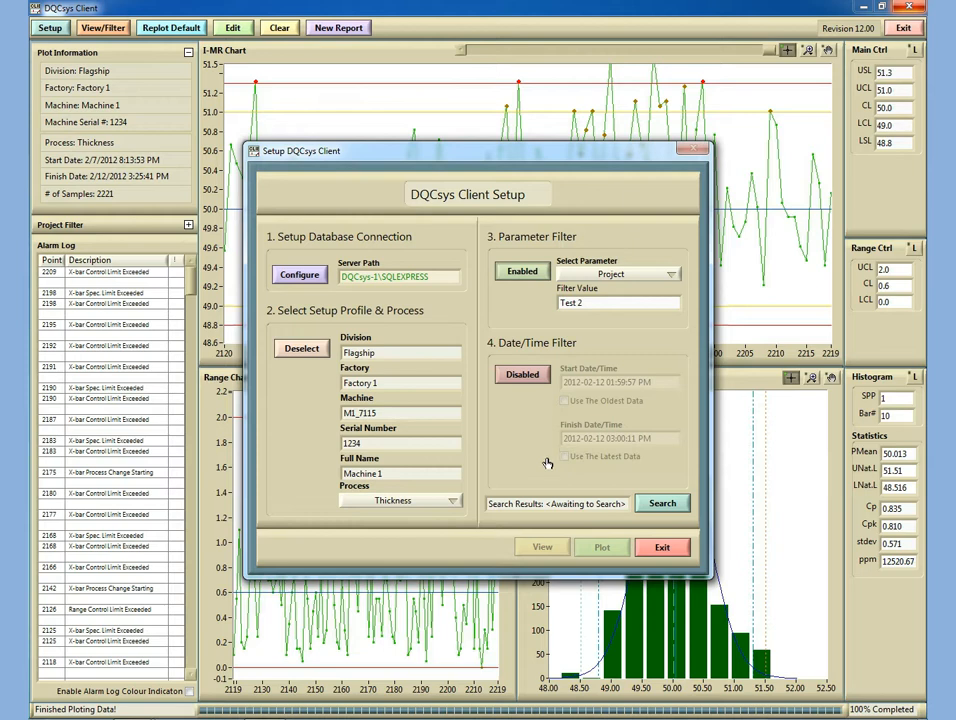
{"action": "left_click", "coordinate": [523, 375]}
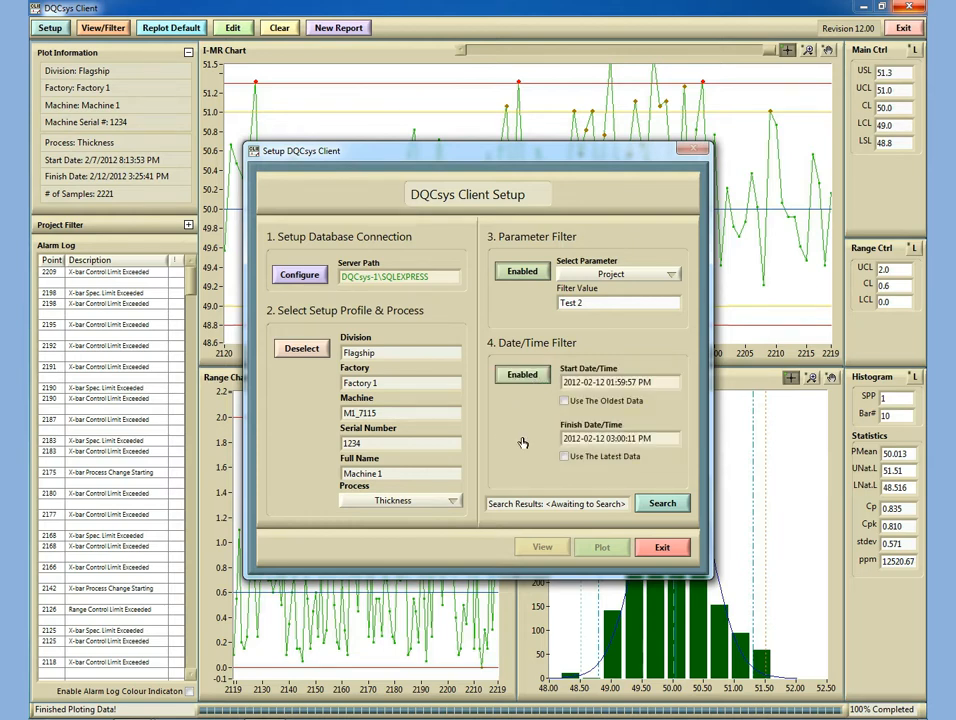
{"action": "left_click", "coordinate": [598, 383]}
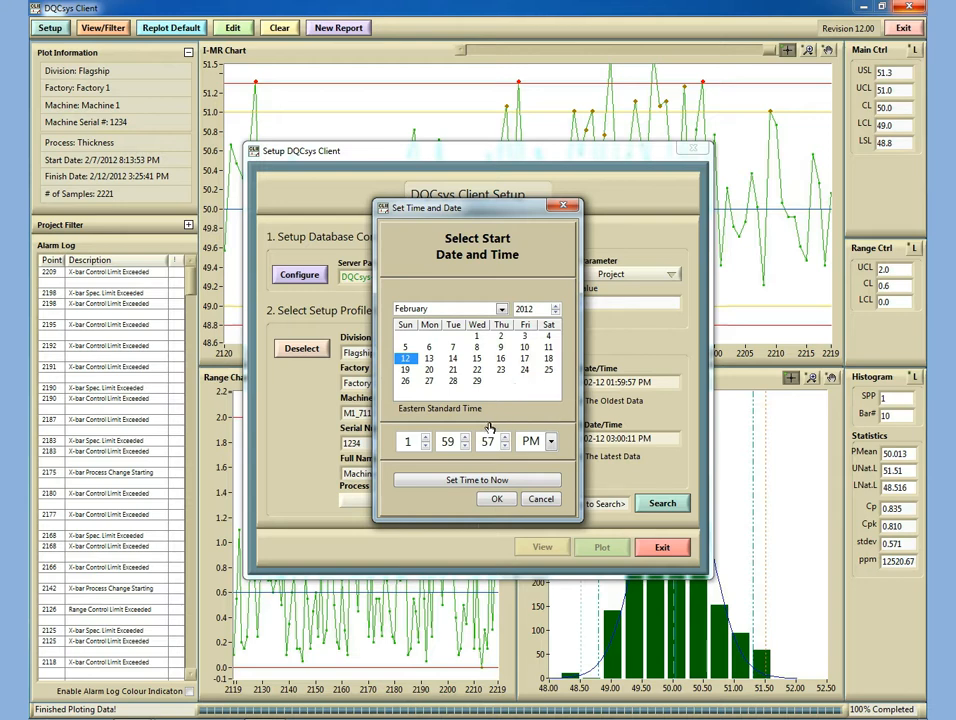
{"action": "left_click", "coordinate": [461, 481]}
{"action": "left_click", "coordinate": [424, 447]}
{"action": "left_click", "coordinate": [424, 447]}
{"action": "left_click", "coordinate": [499, 500]}
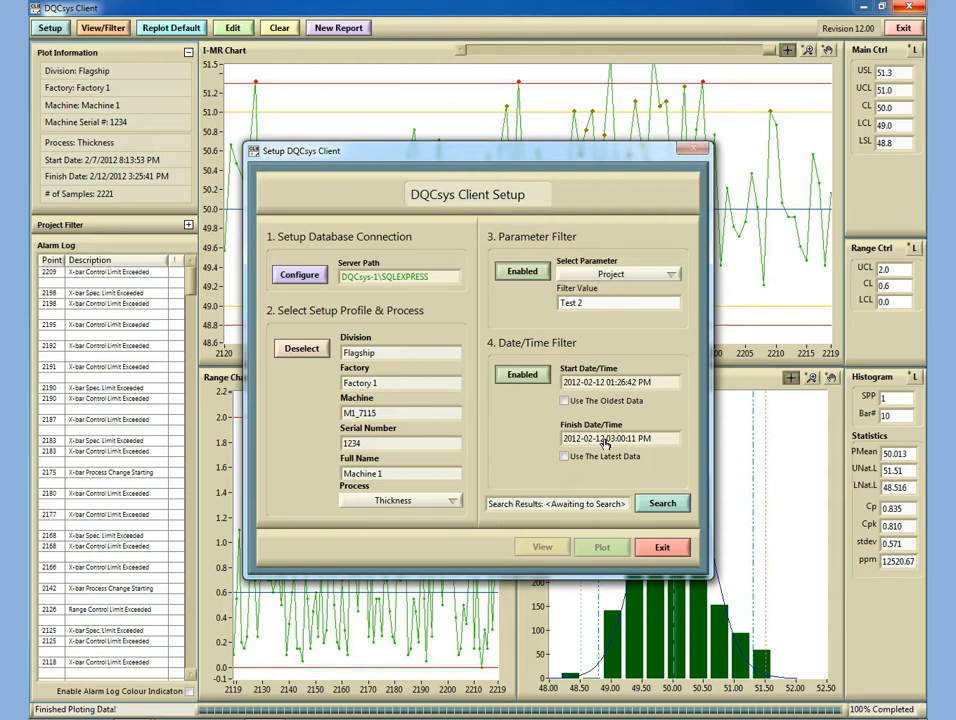
{"action": "left_click", "coordinate": [605, 443]}
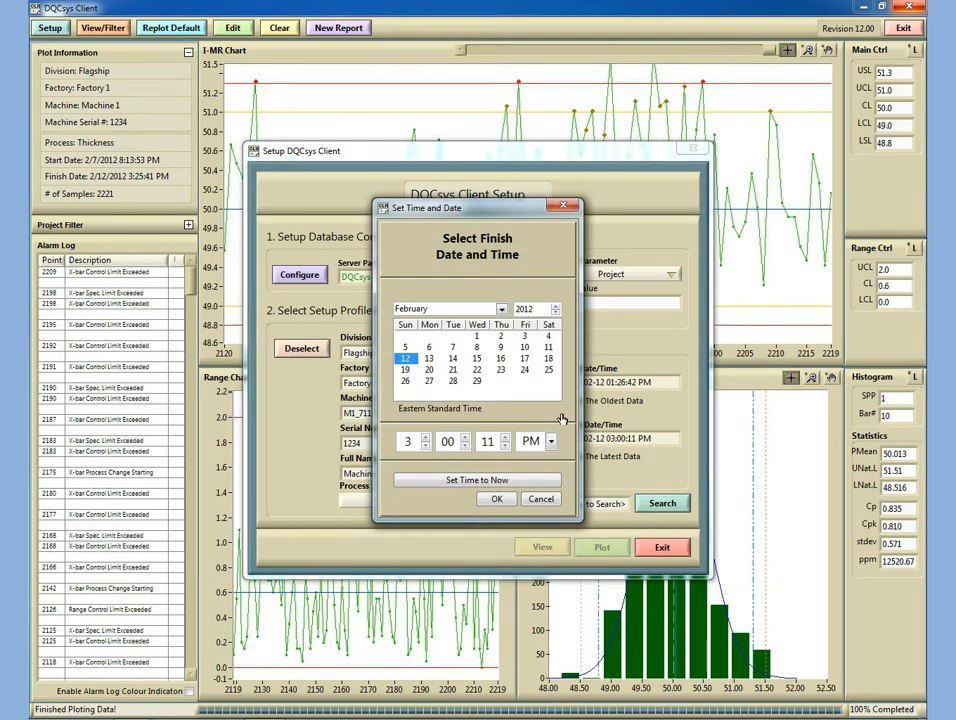
{"action": "left_click", "coordinate": [475, 481]}
{"action": "left_click", "coordinate": [497, 498]}
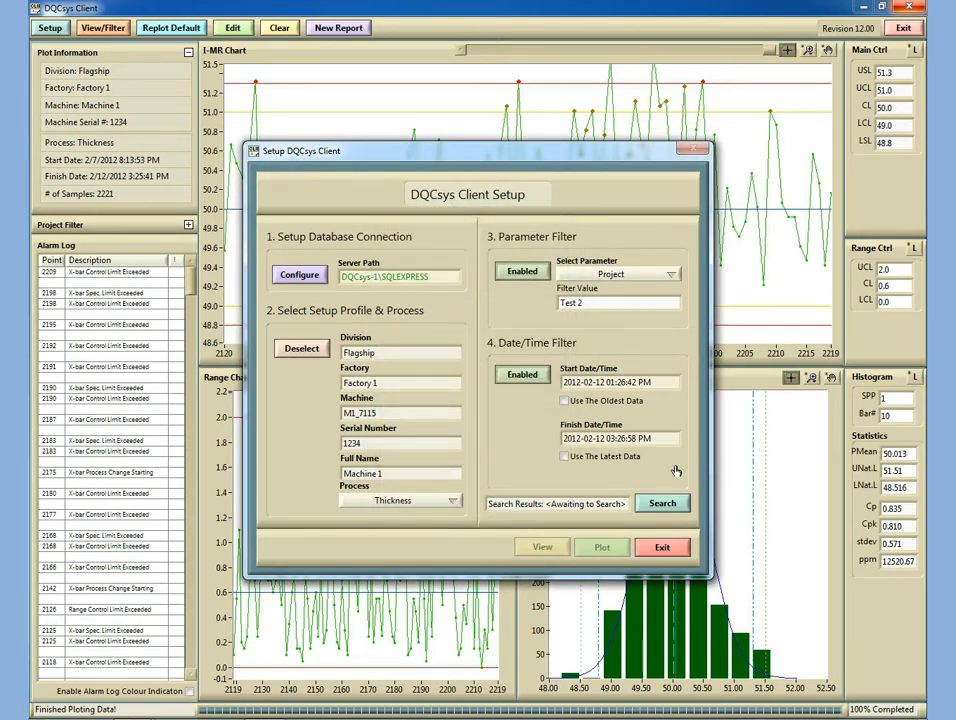
- Run the search with the date/time filter, extract the matching Thickness data and plot it
{"action": "left_click", "coordinate": [657, 503]}
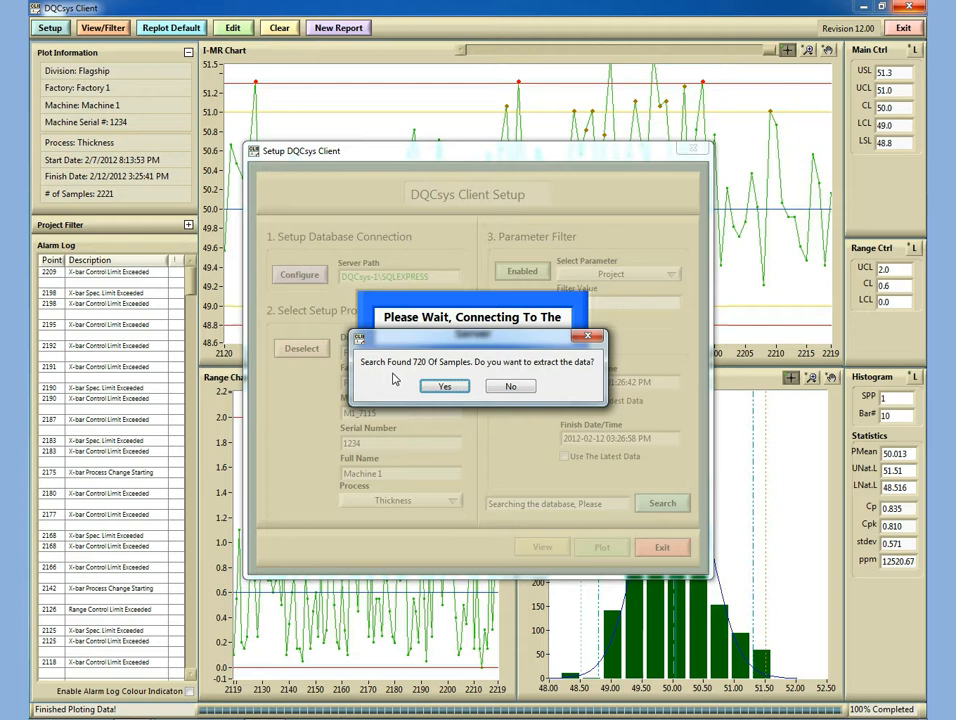
{"action": "left_click", "coordinate": [455, 389]}
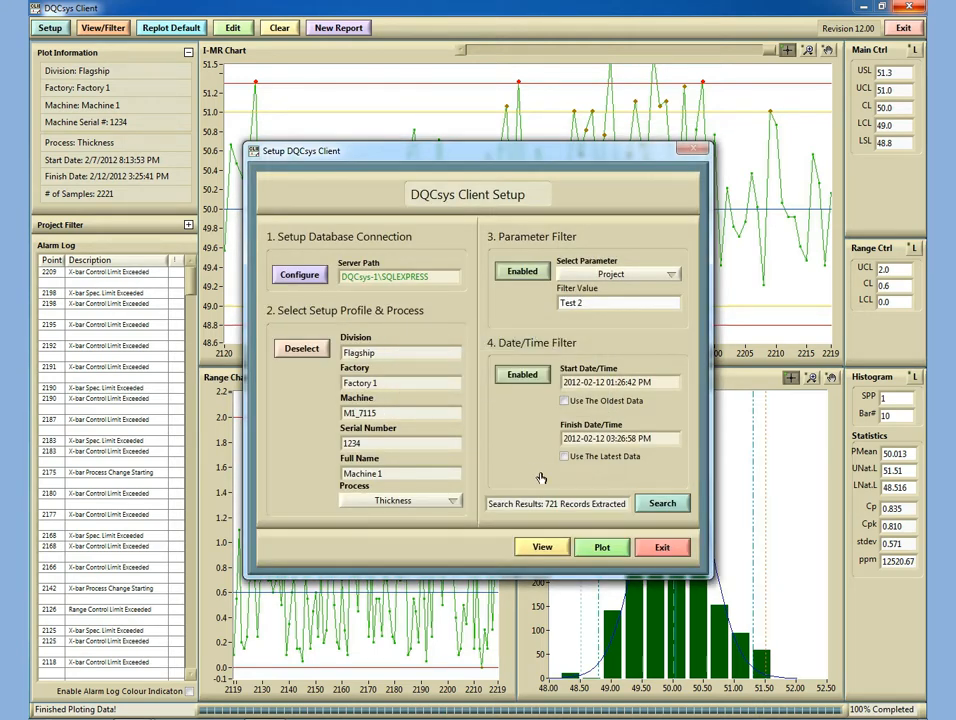
{"action": "left_click", "coordinate": [604, 549]}
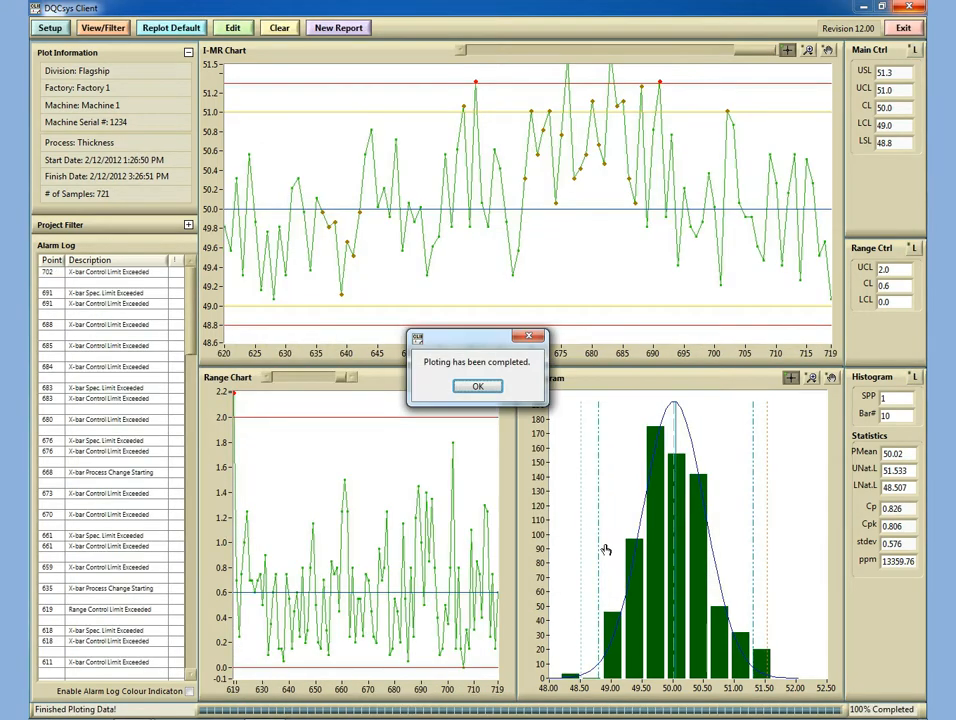
{"action": "left_click", "coordinate": [476, 447]}
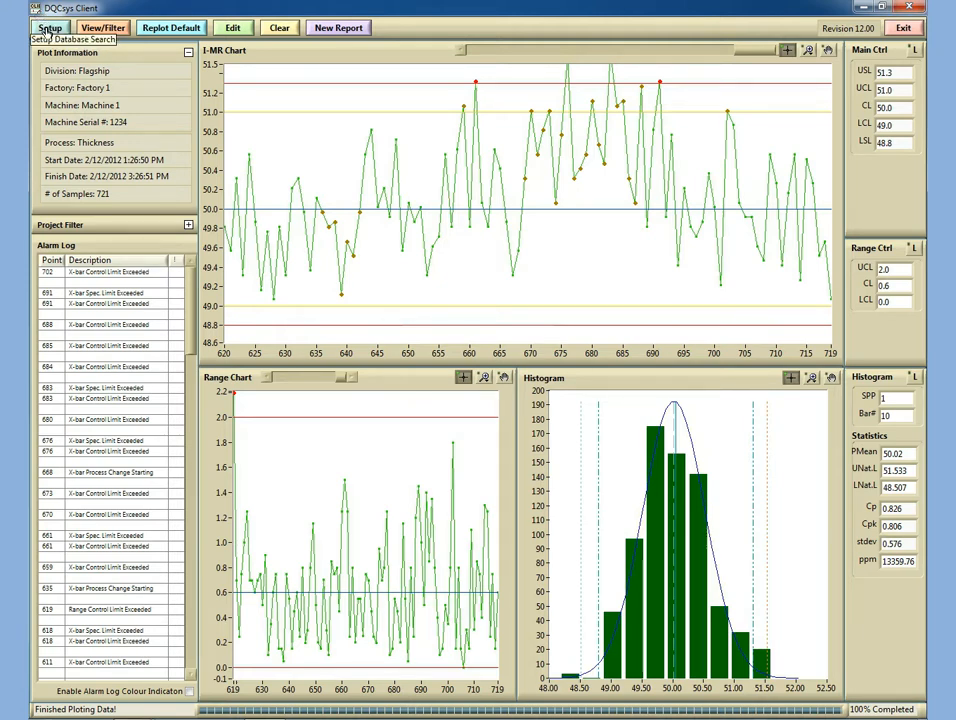
- Reopen the client setup and change the process of Machine 1 to Width
{"action": "left_click", "coordinate": [48, 30]}
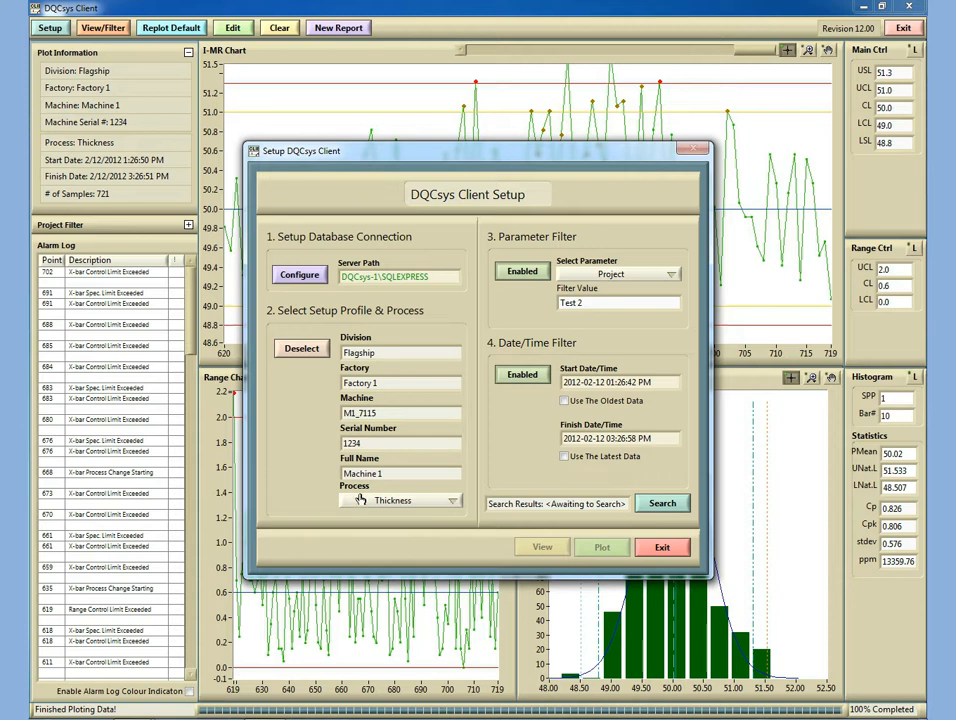
{"action": "left_click", "coordinate": [454, 504]}
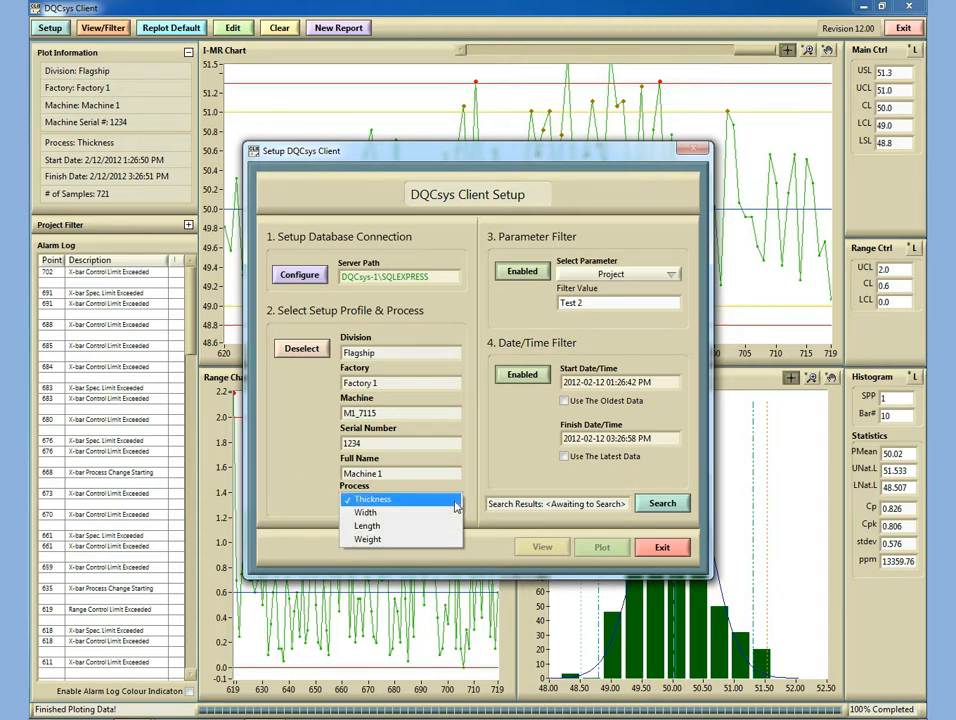
{"action": "left_click", "coordinate": [369, 520]}
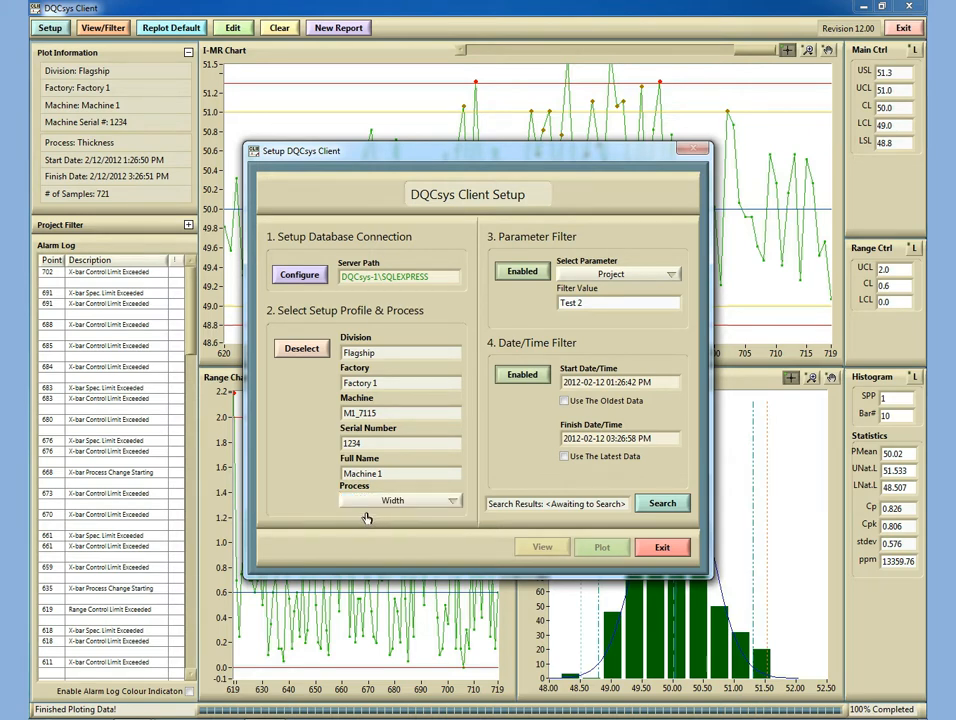
- Search for the Width samples under the same filters, extract the data and plot it
{"action": "left_click", "coordinate": [664, 504]}
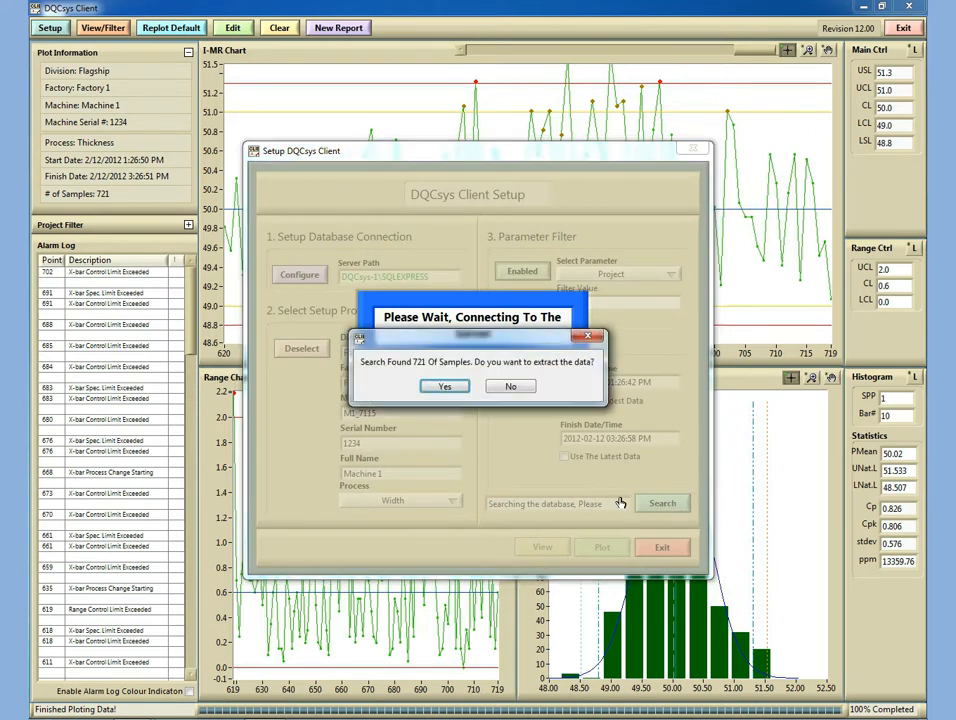
{"action": "left_click", "coordinate": [451, 393]}
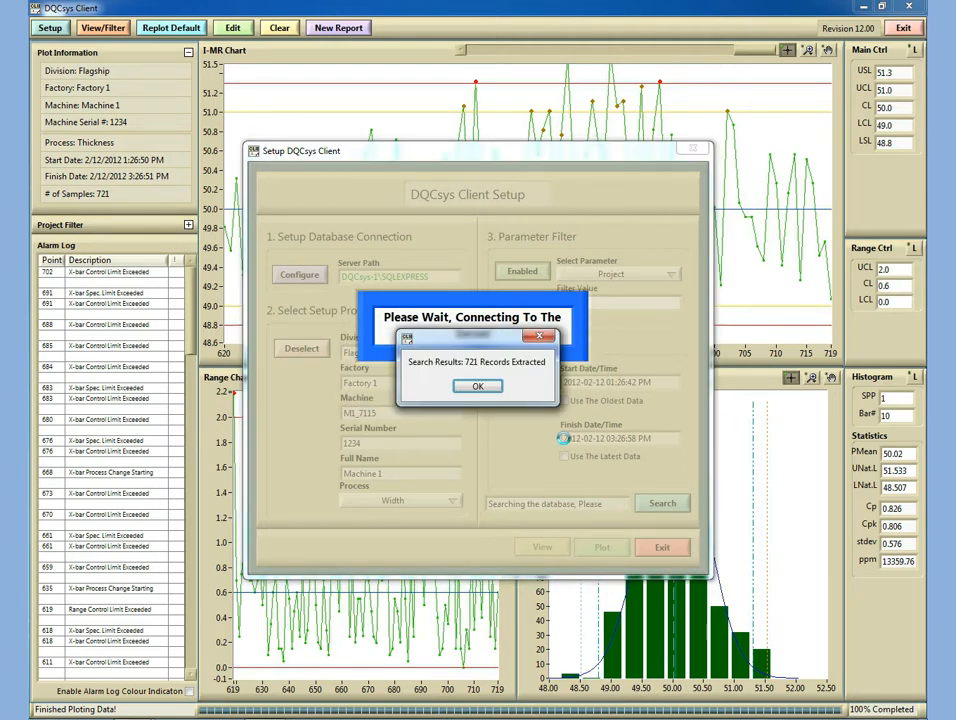
{"action": "left_click", "coordinate": [480, 386]}
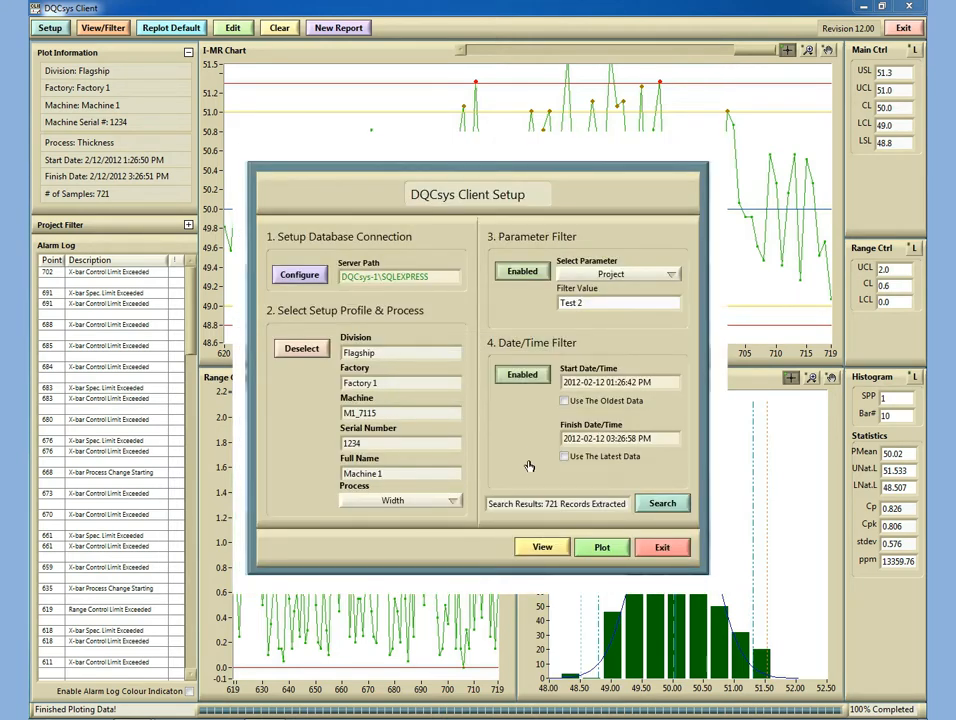
{"action": "left_click", "coordinate": [603, 548]}
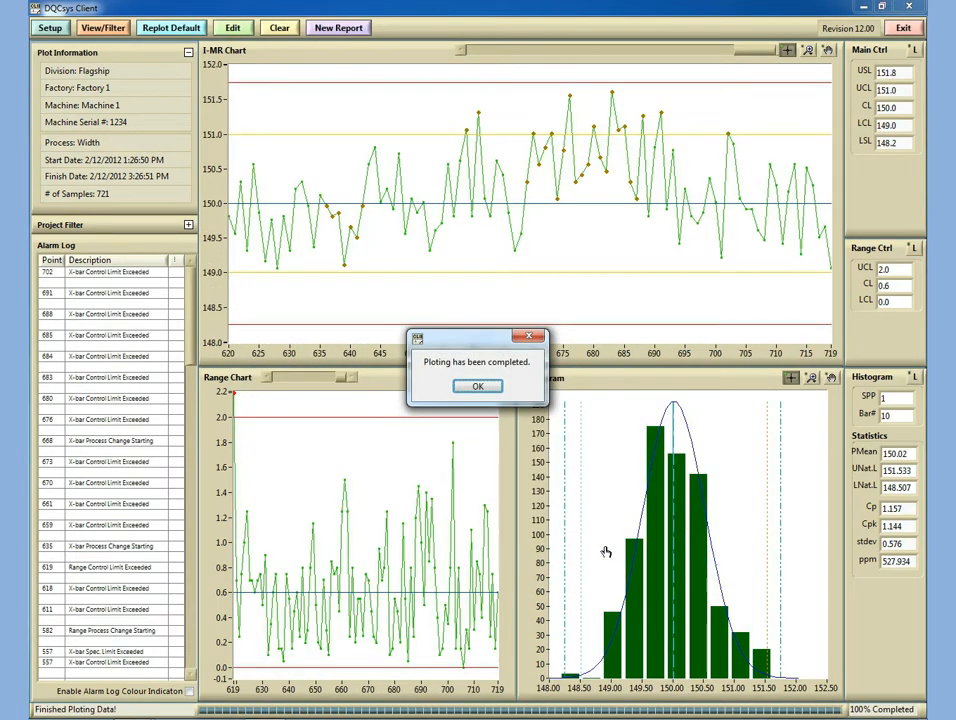
{"action": "left_click", "coordinate": [479, 388]}
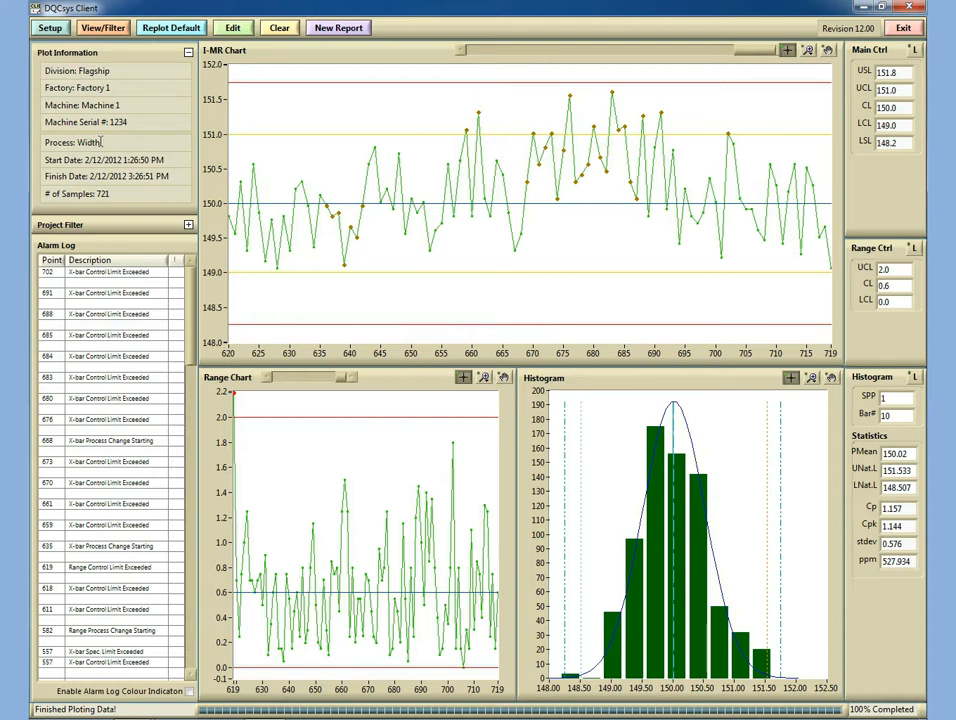
- Reopen the client setup, deselect the current machine and choose Machine 2 with the Temperature Zone 1 process
{"action": "left_click", "coordinate": [48, 30]}
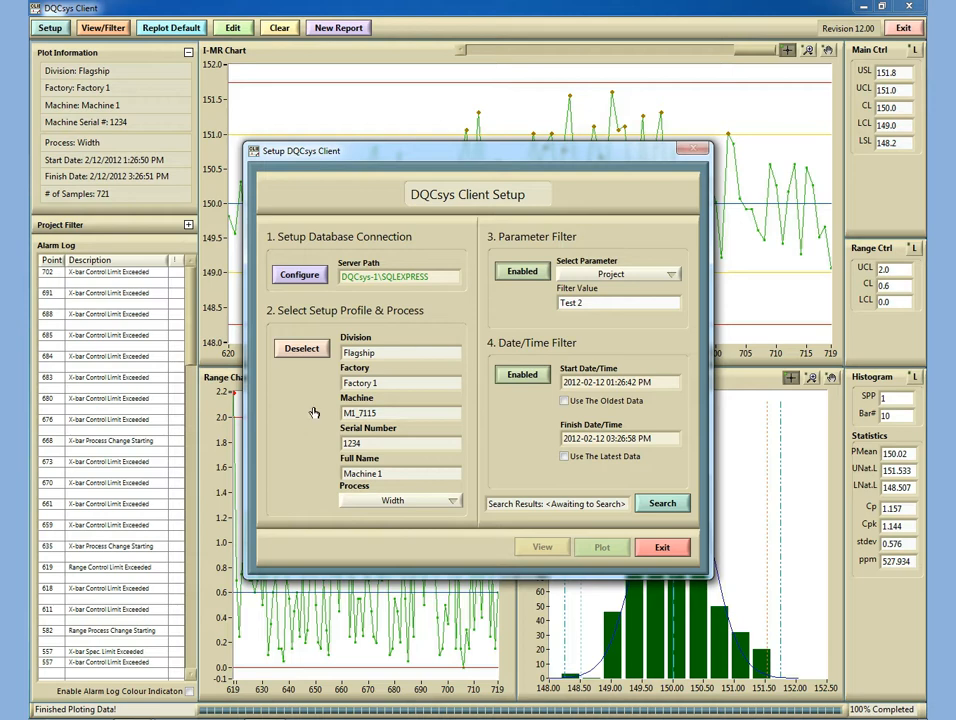
{"action": "left_click", "coordinate": [304, 349]}
{"action": "left_click", "coordinate": [400, 475]}
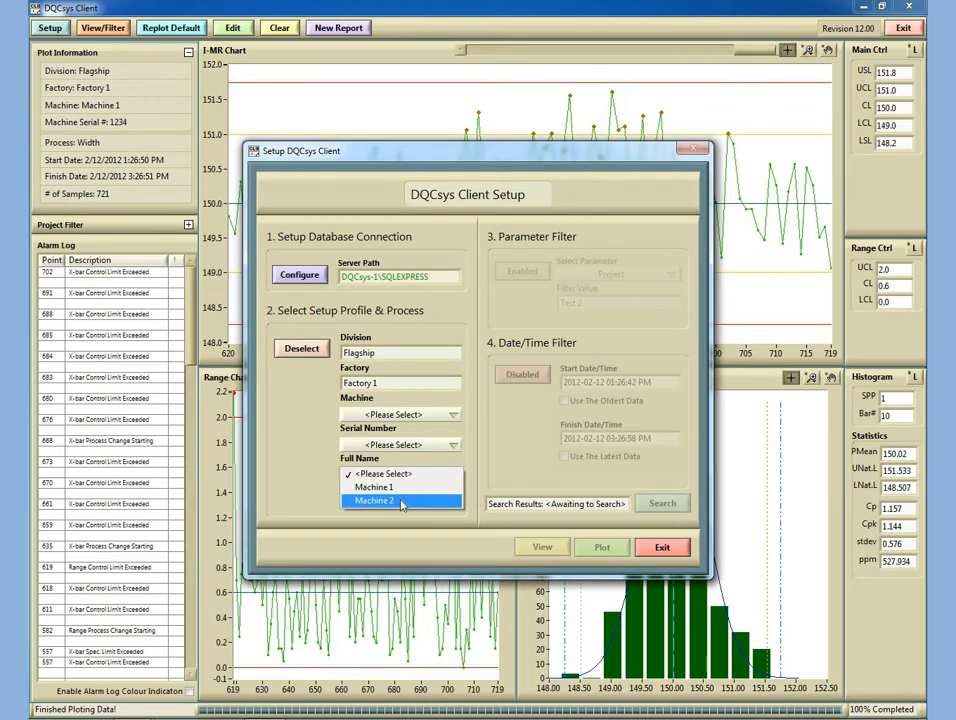
{"action": "left_click", "coordinate": [403, 501]}
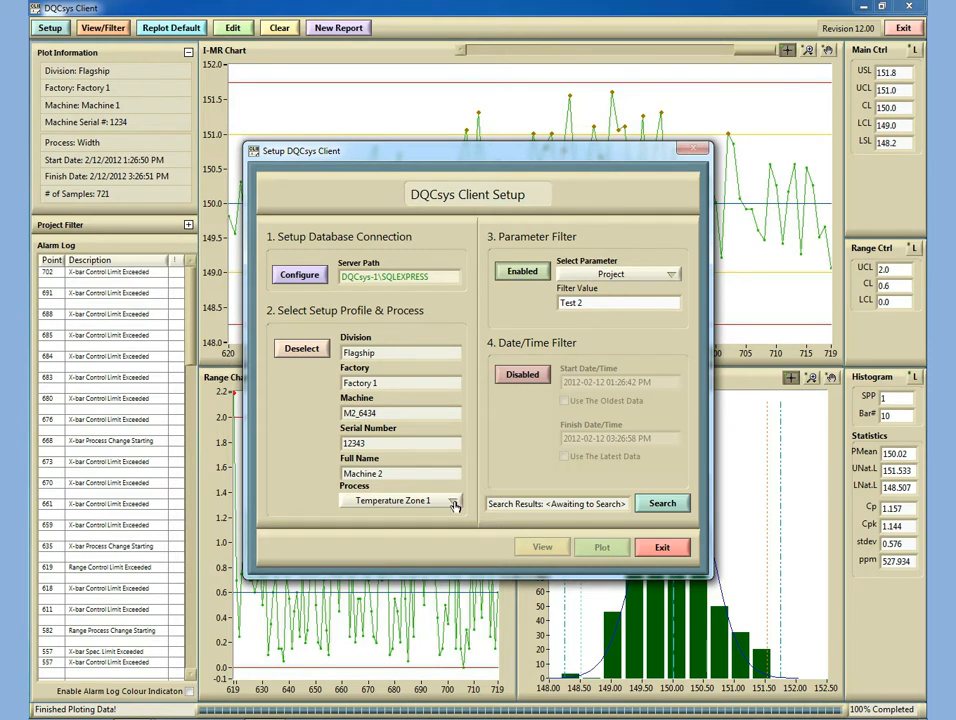
{"action": "left_click", "coordinate": [452, 500]}
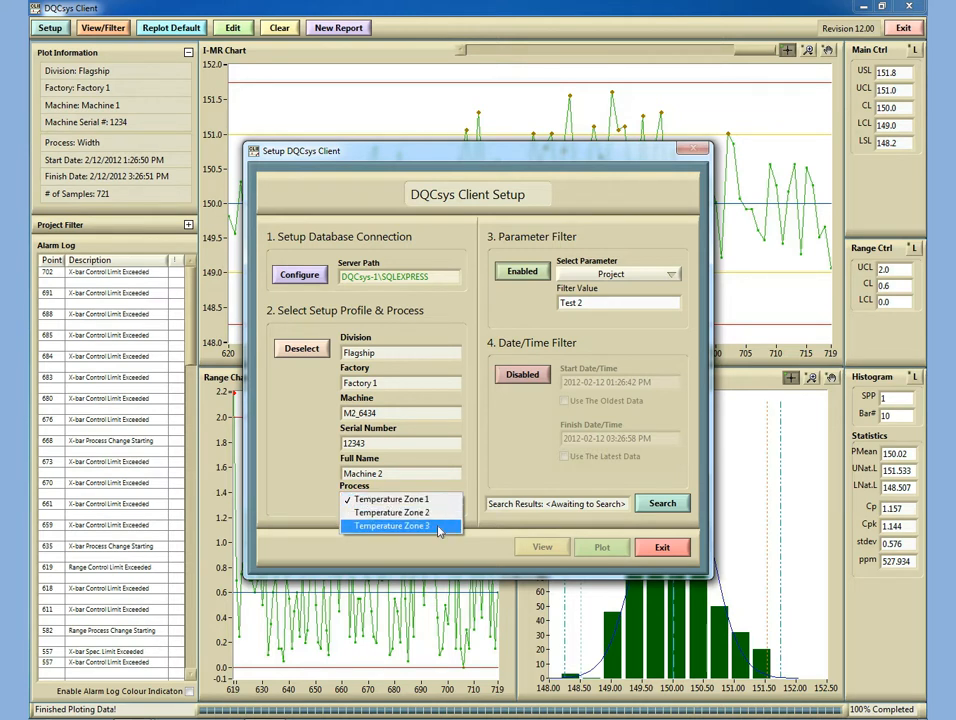
{"action": "left_click", "coordinate": [421, 505]}
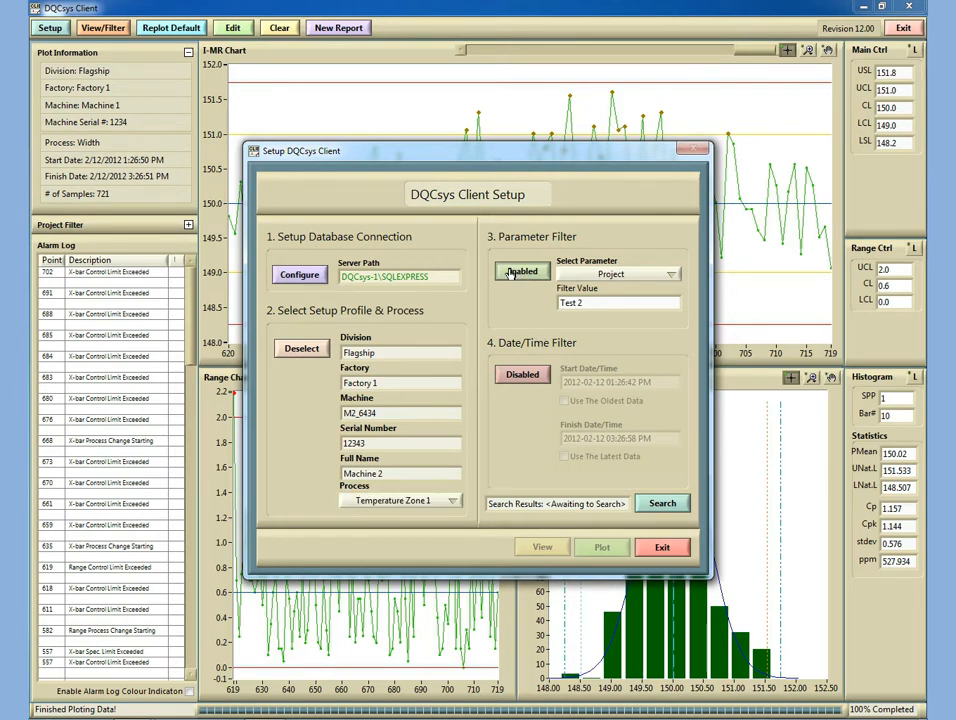
{"action": "left_click", "coordinate": [512, 273]}
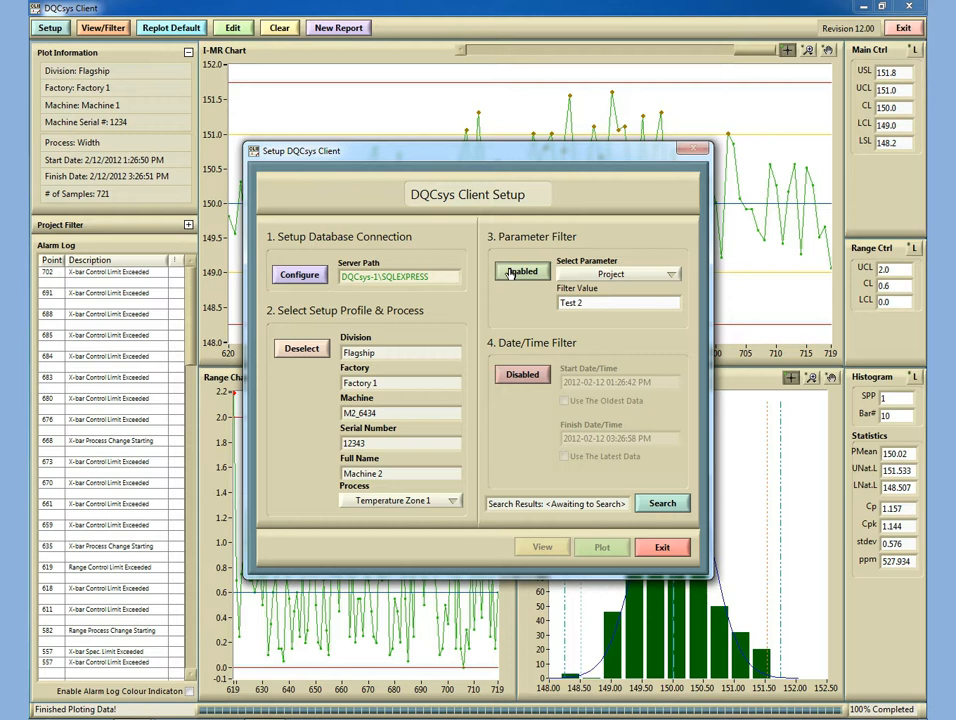
{"action": "left_click", "coordinate": [540, 375]}
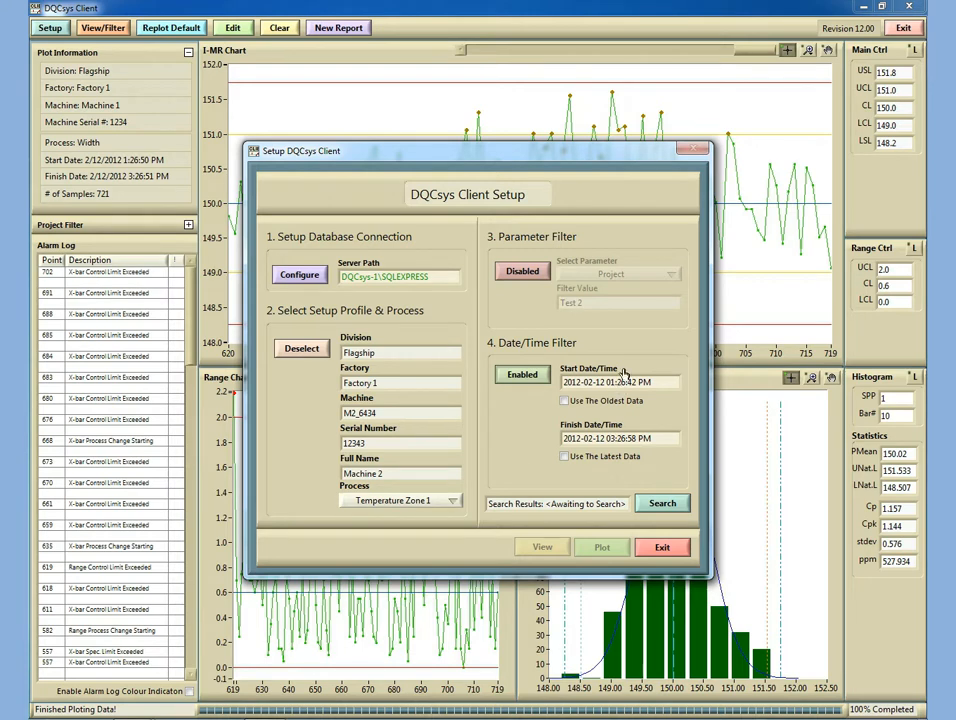
{"action": "left_click", "coordinate": [602, 384]}
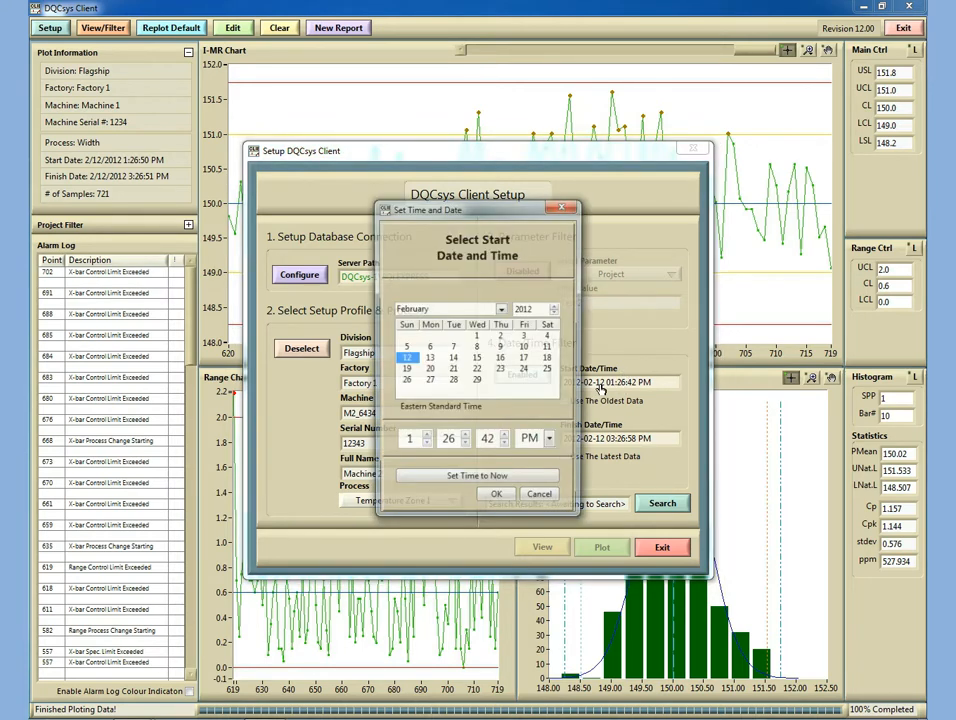
{"action": "left_click", "coordinate": [425, 447]}
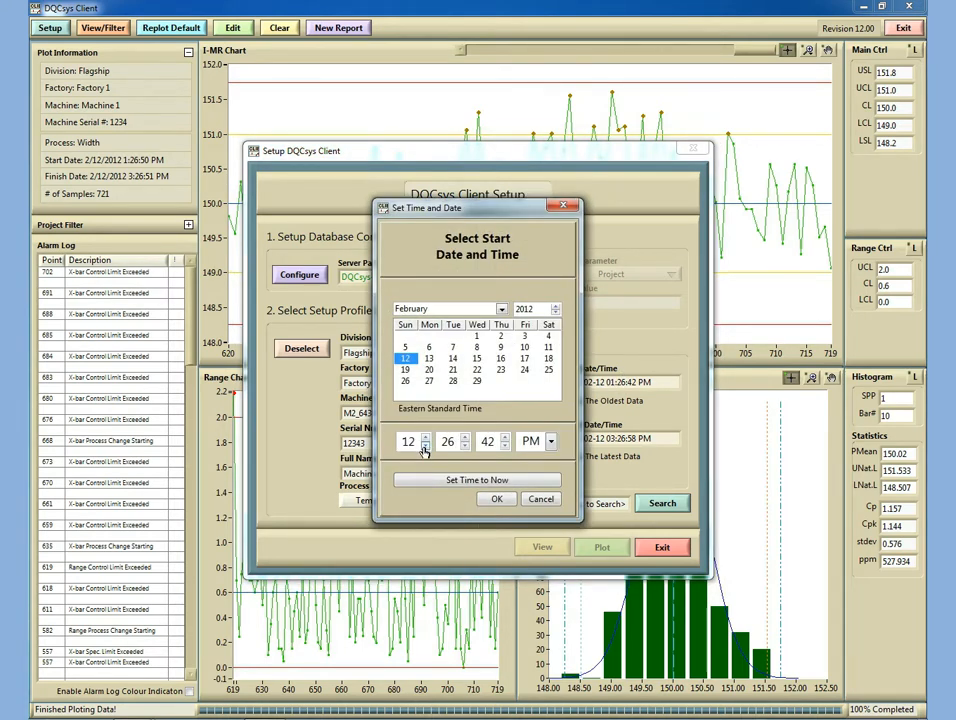
{"action": "left_click", "coordinate": [464, 446]}
{"action": "left_click", "coordinate": [464, 446]}
{"action": "double_click", "coordinate": [446, 441]}
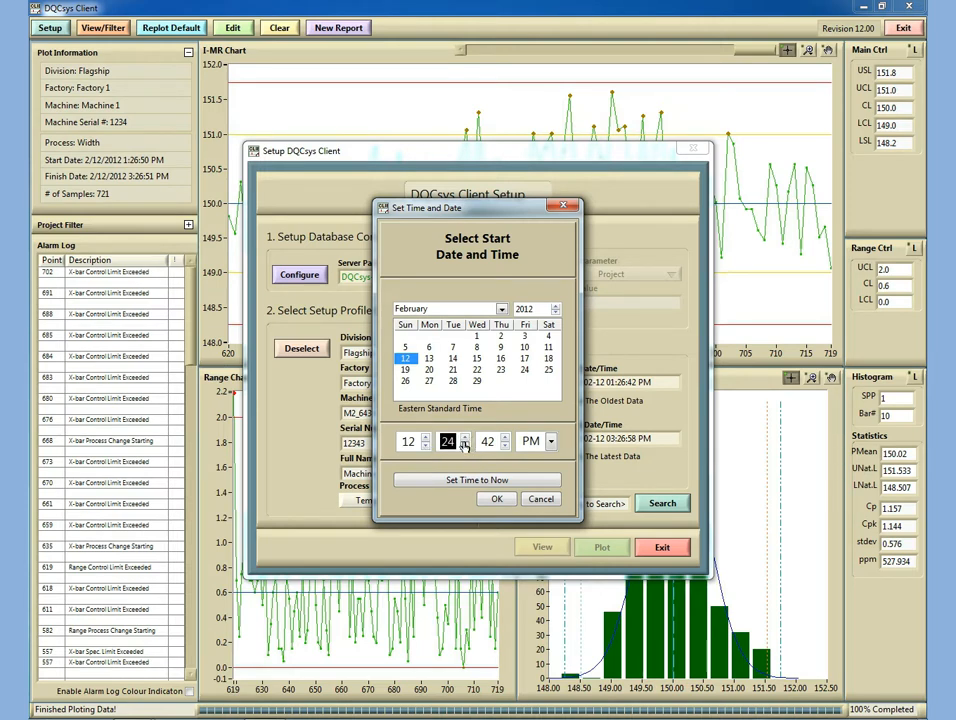
{"action": "type", "text": "00"}
{"action": "double_click", "coordinate": [486, 441]}
{"action": "type", "text": "00"}
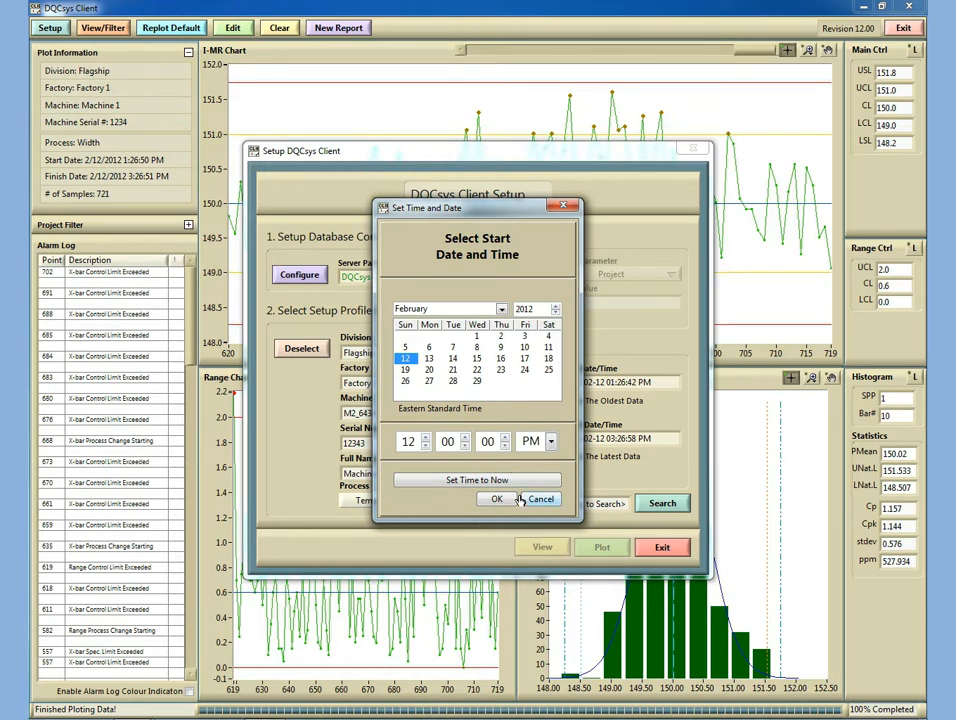
{"action": "left_click", "coordinate": [497, 499]}
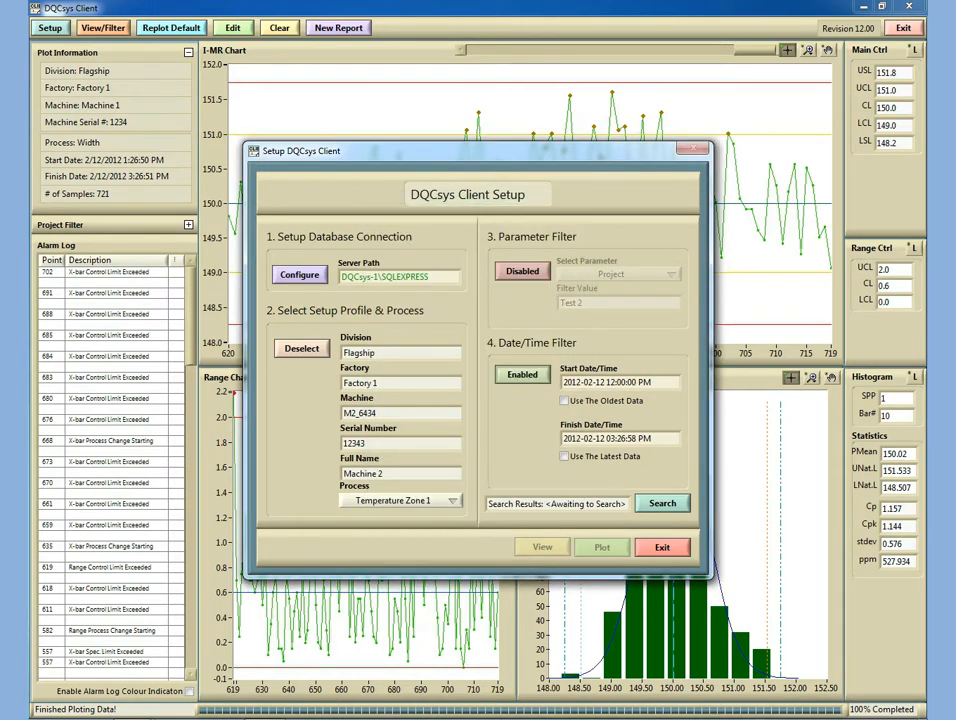
{"action": "left_click", "coordinate": [594, 443]}
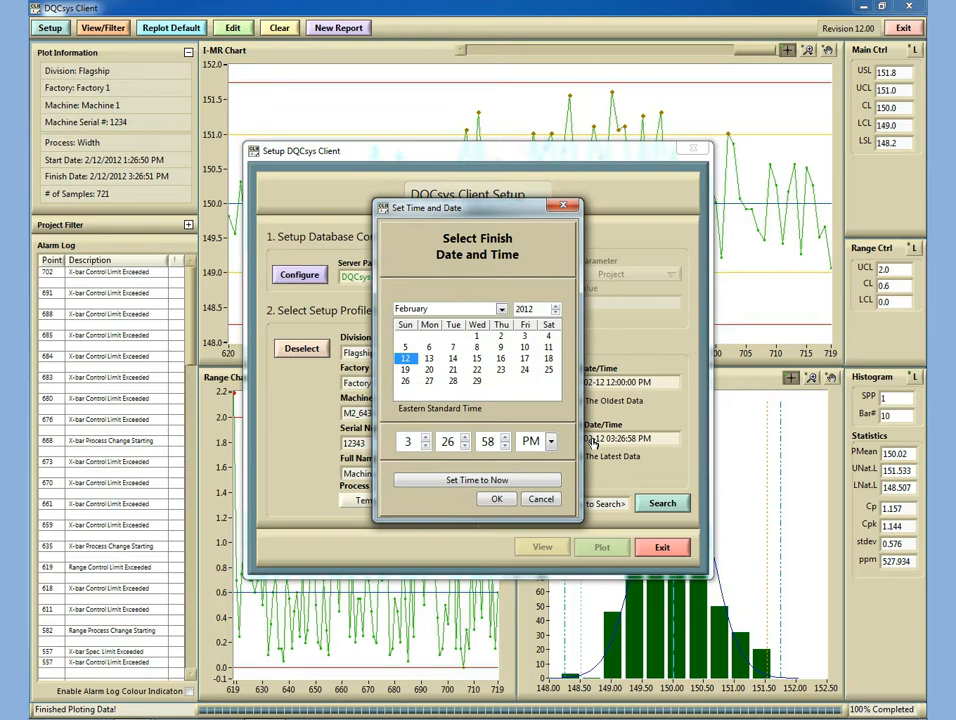
{"action": "left_click", "coordinate": [446, 484]}
{"action": "left_click", "coordinate": [489, 500]}
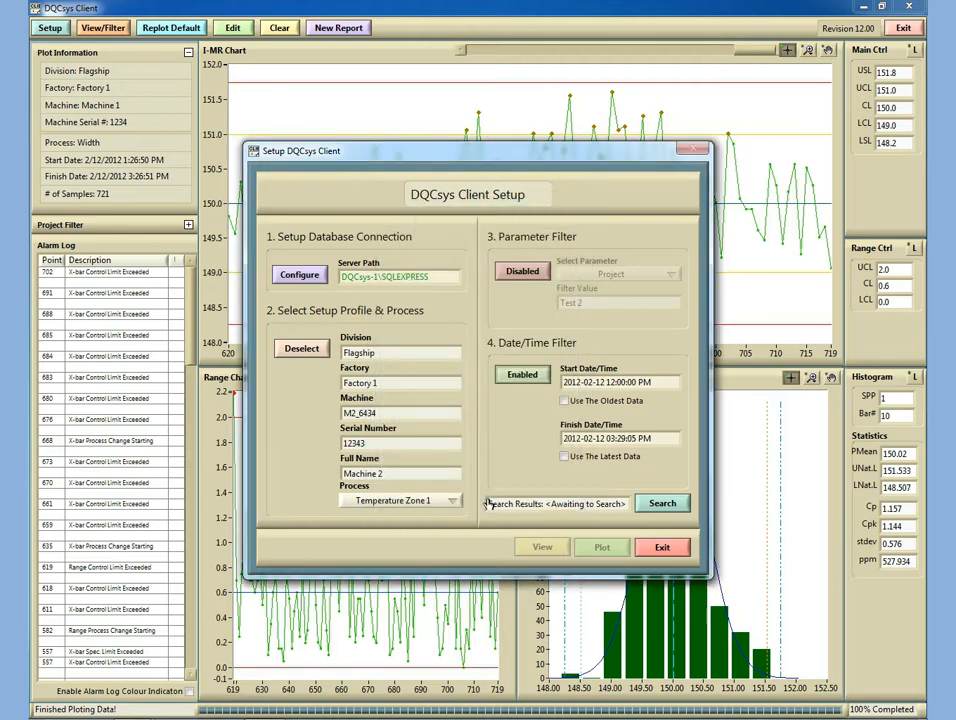
- Search the database for the Machine 2 temperature samples in the date range, extract the data and plot it
{"action": "left_click", "coordinate": [665, 505]}
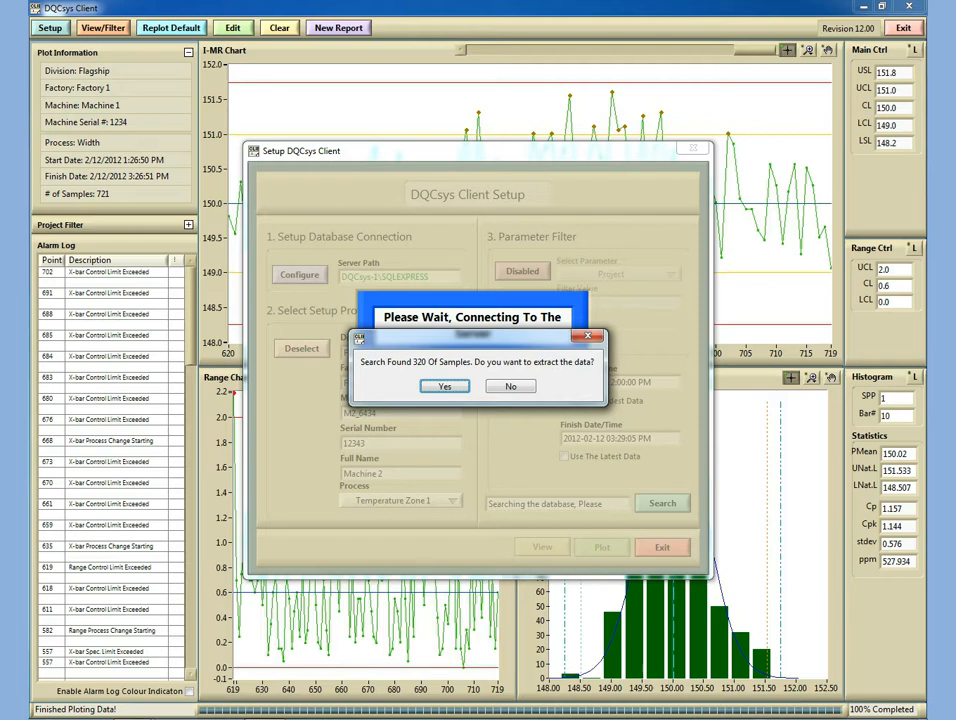
{"action": "left_click", "coordinate": [443, 386]}
{"action": "key", "text": "Return"}
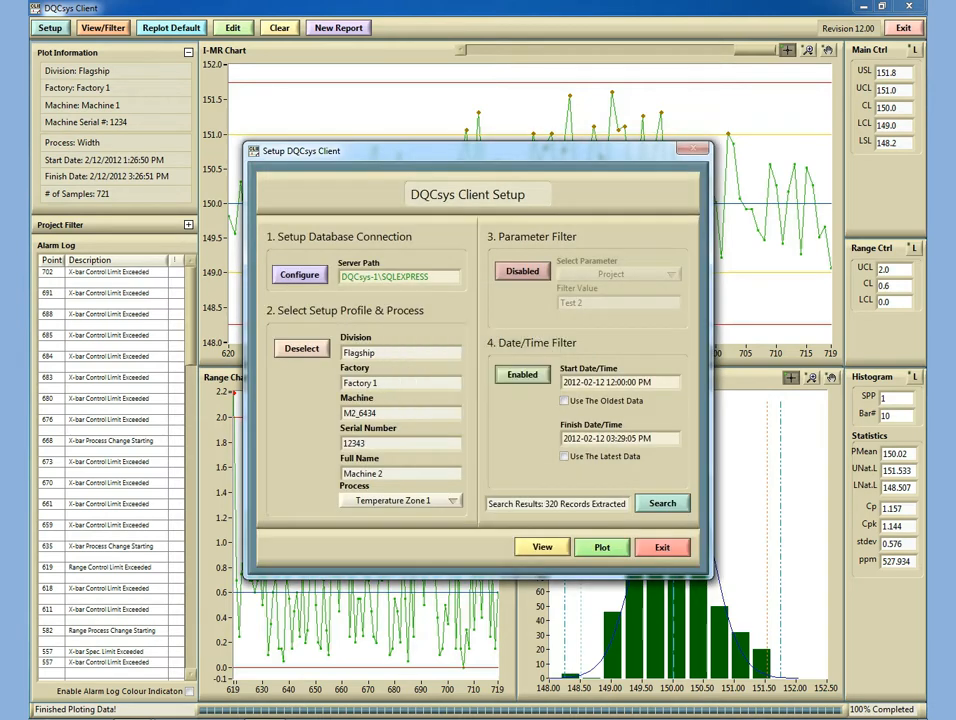
{"action": "left_click", "coordinate": [605, 546]}
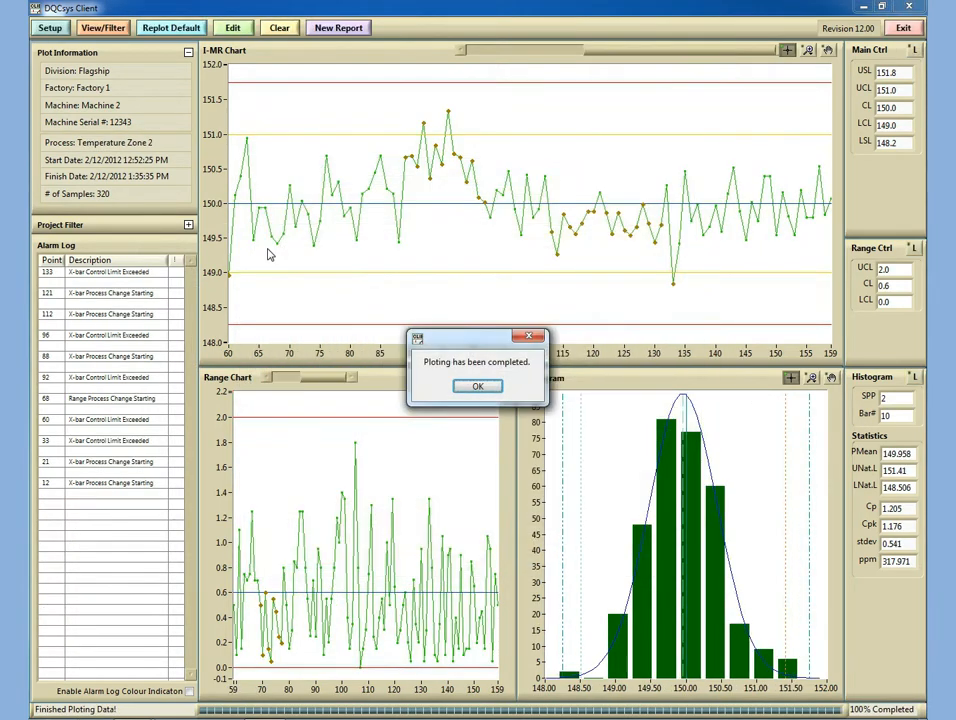
{"action": "left_click", "coordinate": [477, 386]}
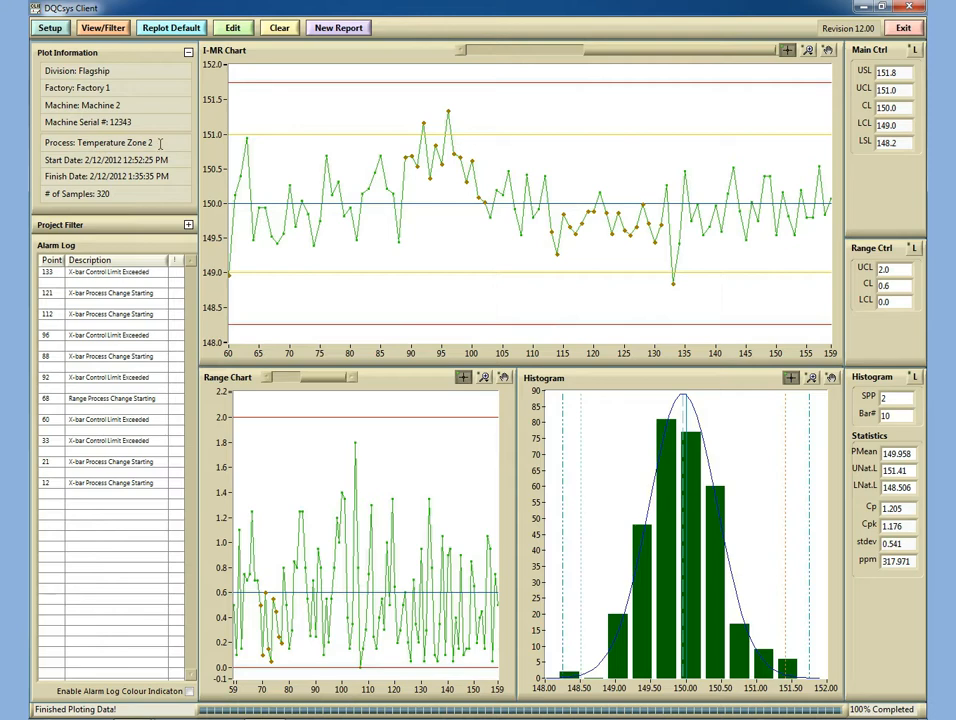
- Reopen the client setup and load the Server 2 database connection
{"action": "left_click", "coordinate": [50, 29]}
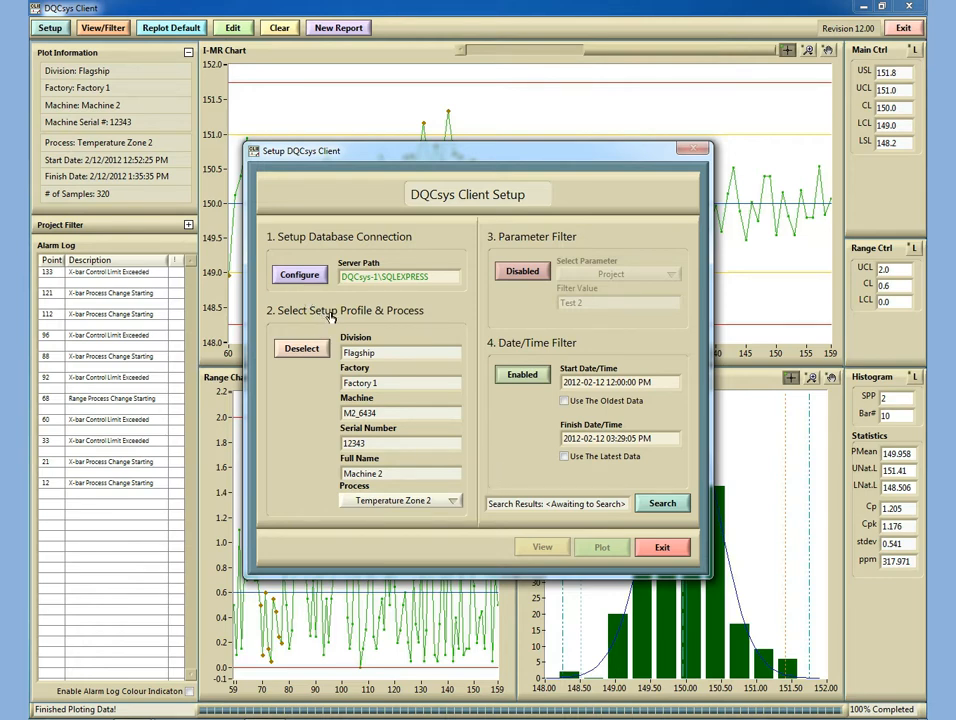
{"action": "left_click", "coordinate": [296, 274]}
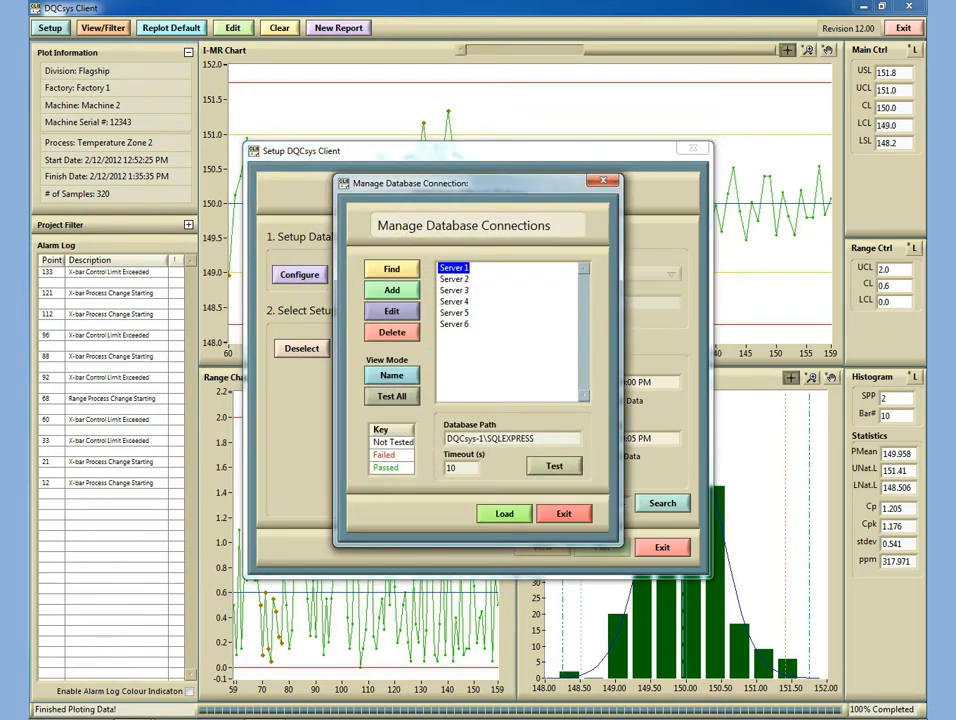
{"action": "left_click", "coordinate": [455, 279]}
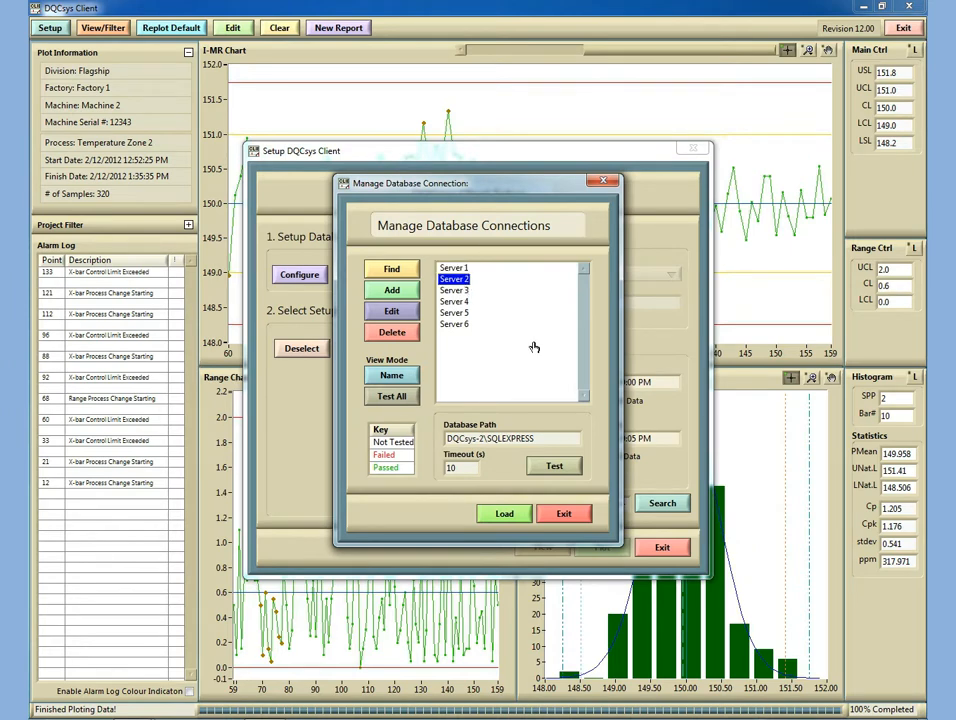
{"action": "left_click", "coordinate": [506, 514]}
{"action": "left_click", "coordinate": [478, 386]}
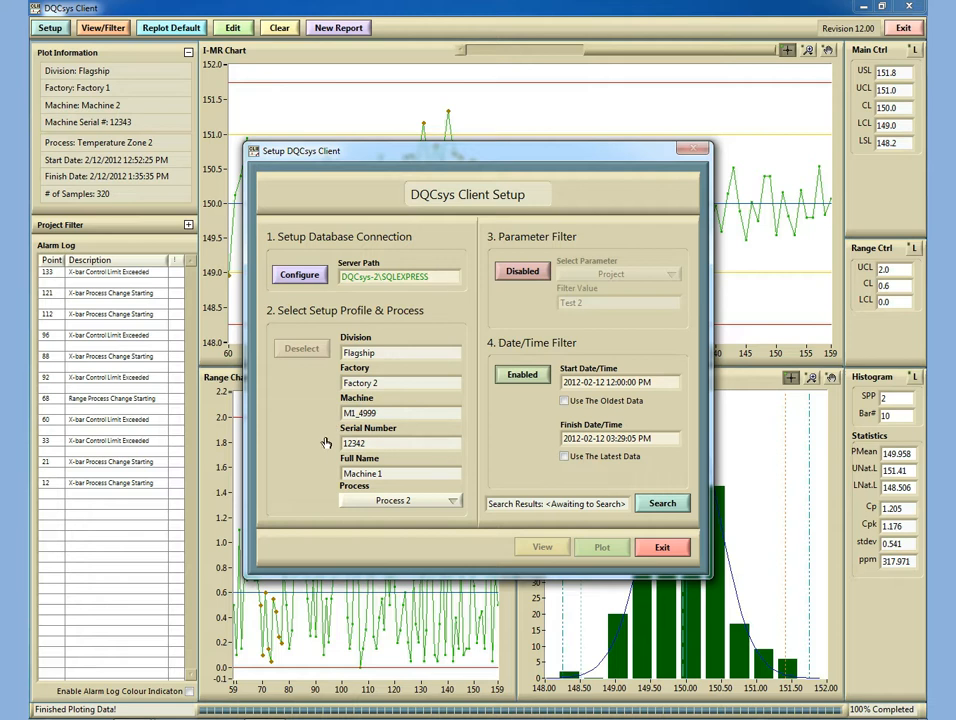
- Change the process of Machine 1 in Factory 2 to Process 1
{"action": "left_click_drag", "start_coordinate": [415, 475], "coordinate": [301, 478]}
{"action": "left_click", "coordinate": [300, 477]}
{"action": "left_click", "coordinate": [432, 500]}
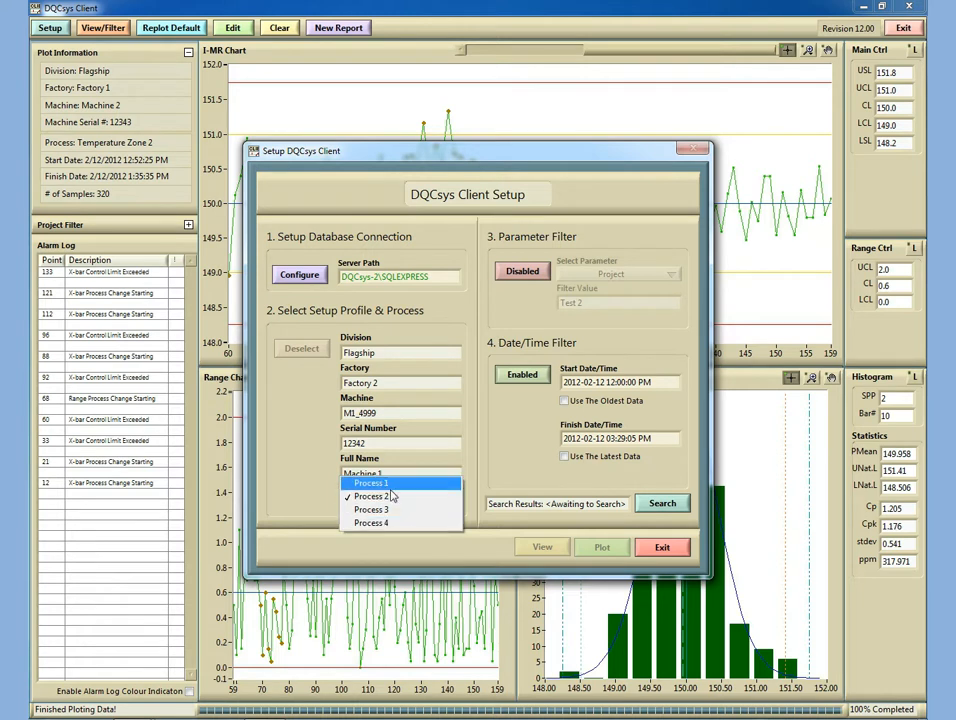
{"action": "left_click", "coordinate": [415, 483]}
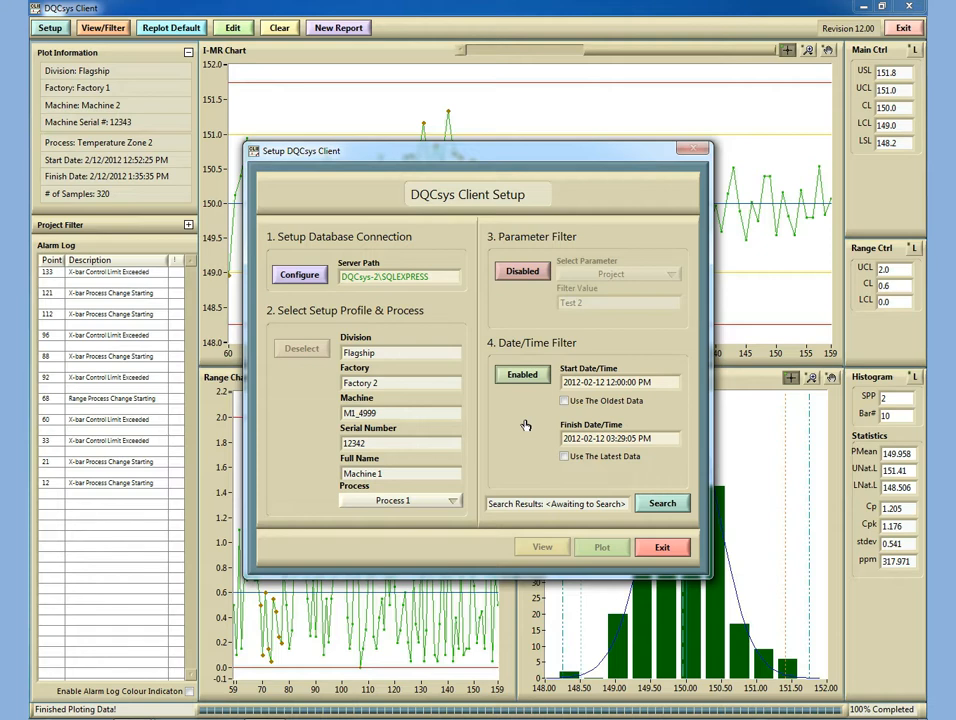
- Search for the Factory 2 Process 1 samples under the date/time filter, extract the data and plot it
{"action": "left_click", "coordinate": [656, 505]}
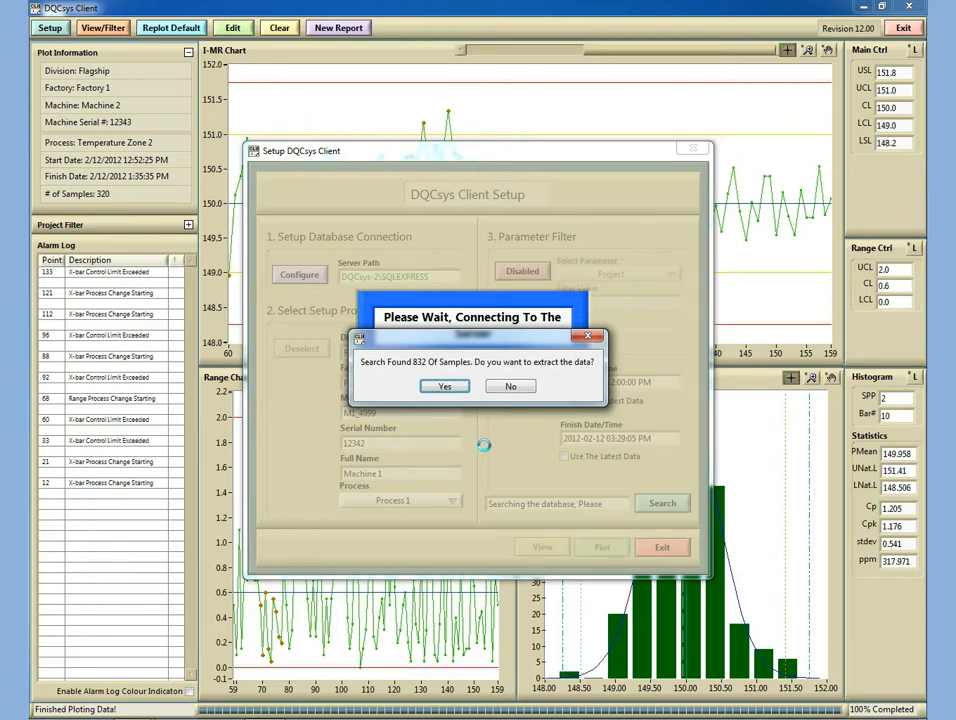
{"action": "left_click", "coordinate": [445, 387]}
{"action": "left_click", "coordinate": [478, 386]}
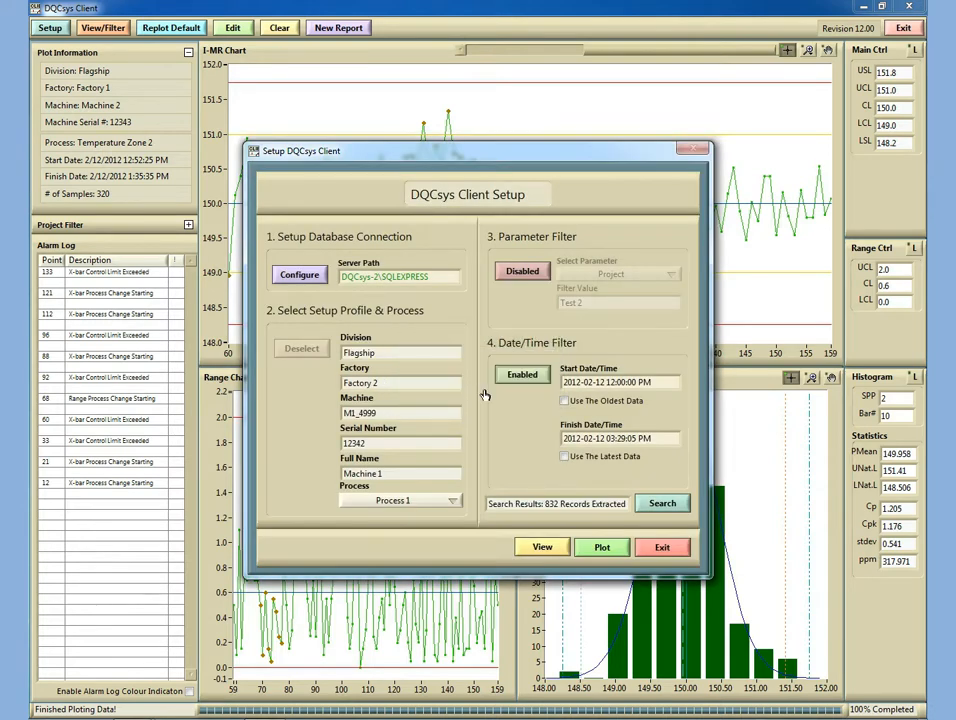
{"action": "left_click", "coordinate": [603, 549]}
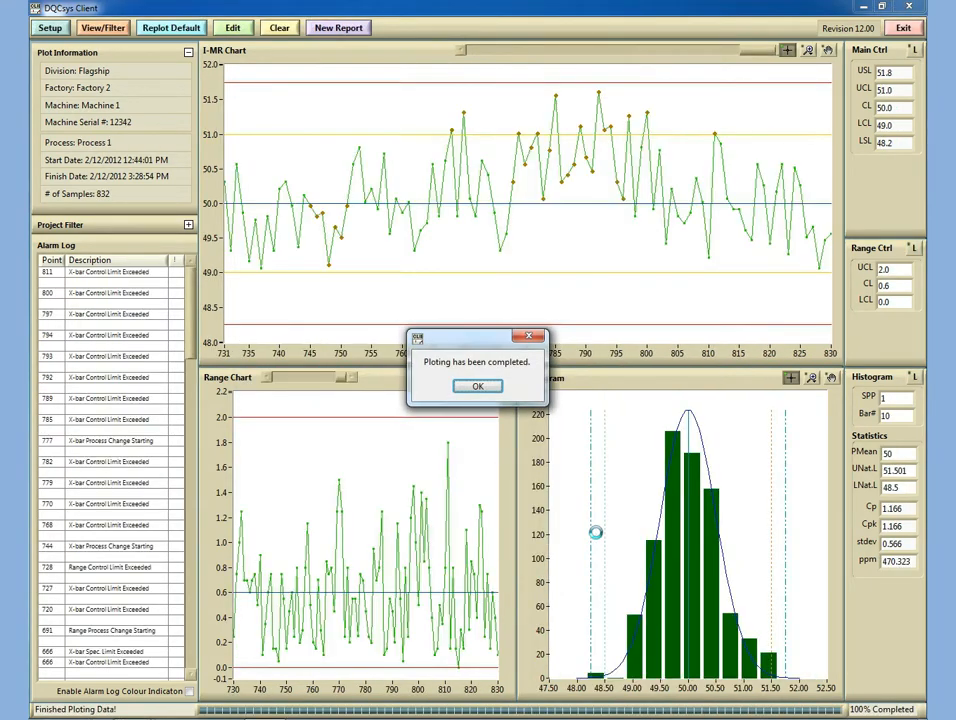
{"action": "left_click", "coordinate": [479, 388]}
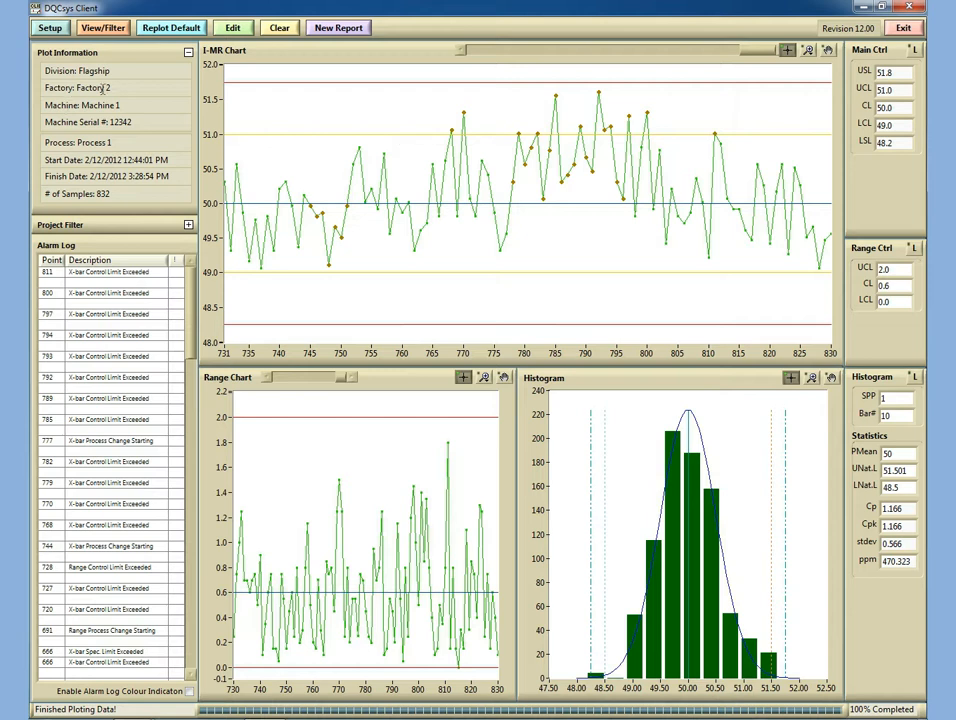
{"action": "left_click_drag", "start_coordinate": [120, 87], "coordinate": [82, 106]}
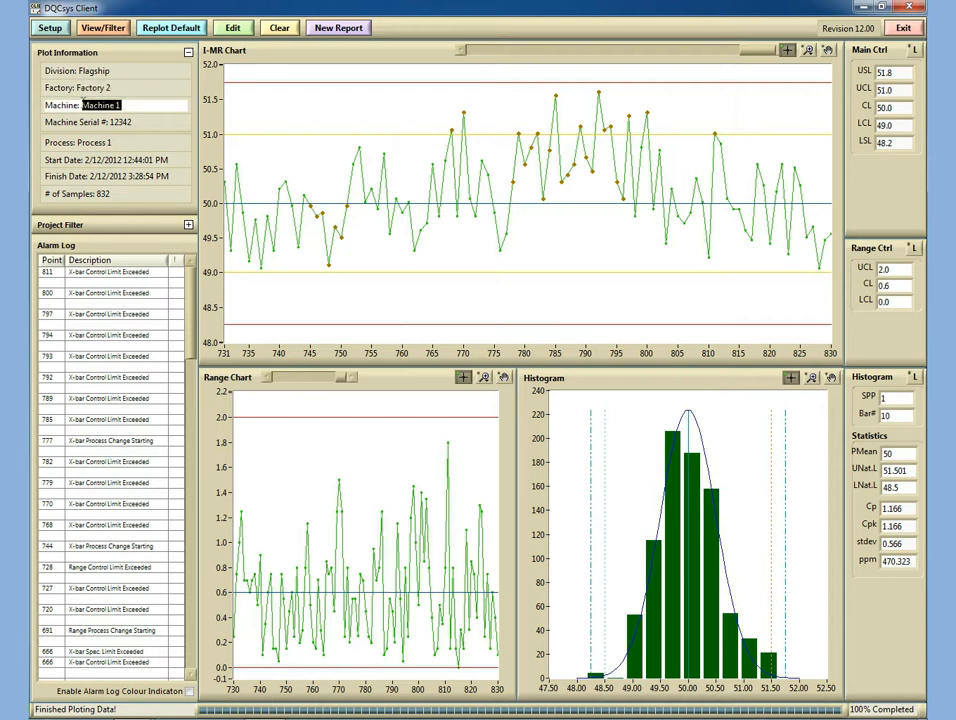
{"action": "left_click", "coordinate": [213, 124]}
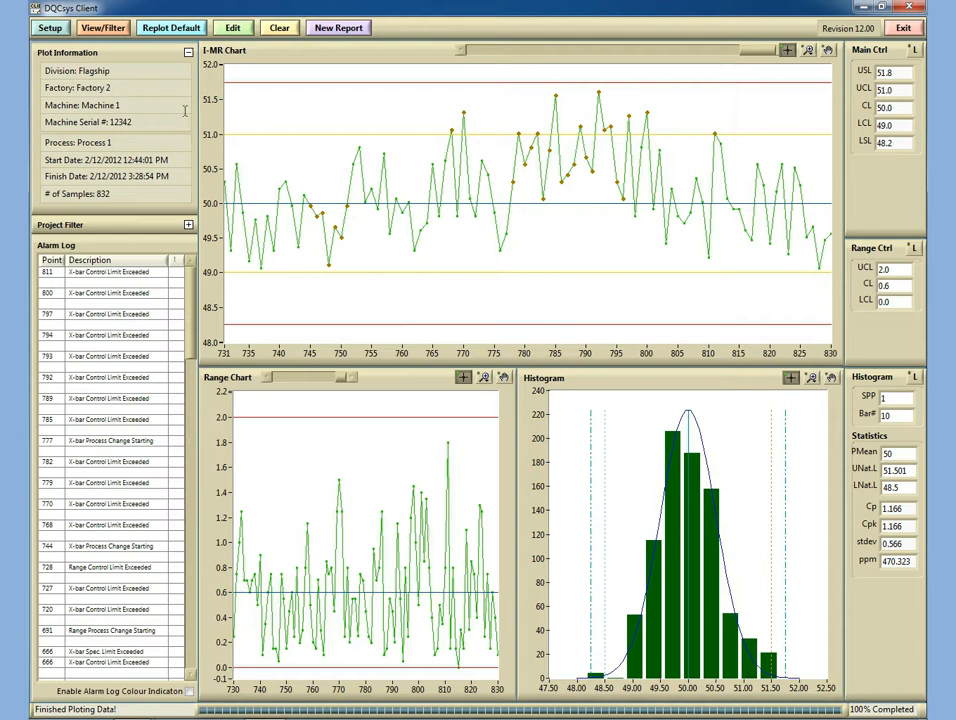
- Return to the client setup and load the Server 5 database connection
{"action": "left_click", "coordinate": [48, 31]}
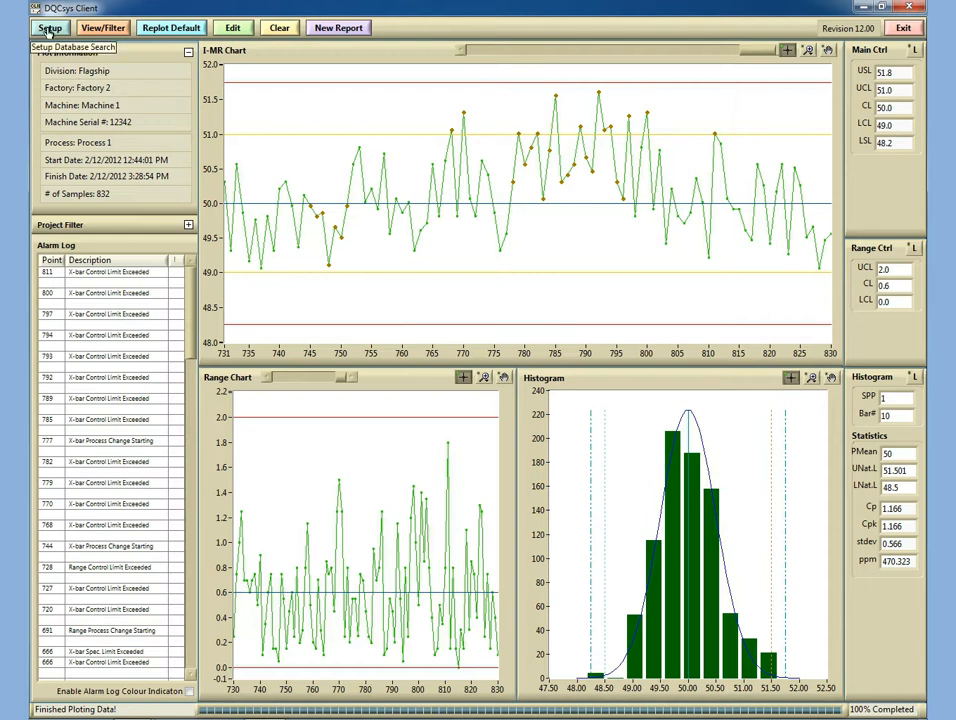
{"action": "left_click", "coordinate": [301, 284]}
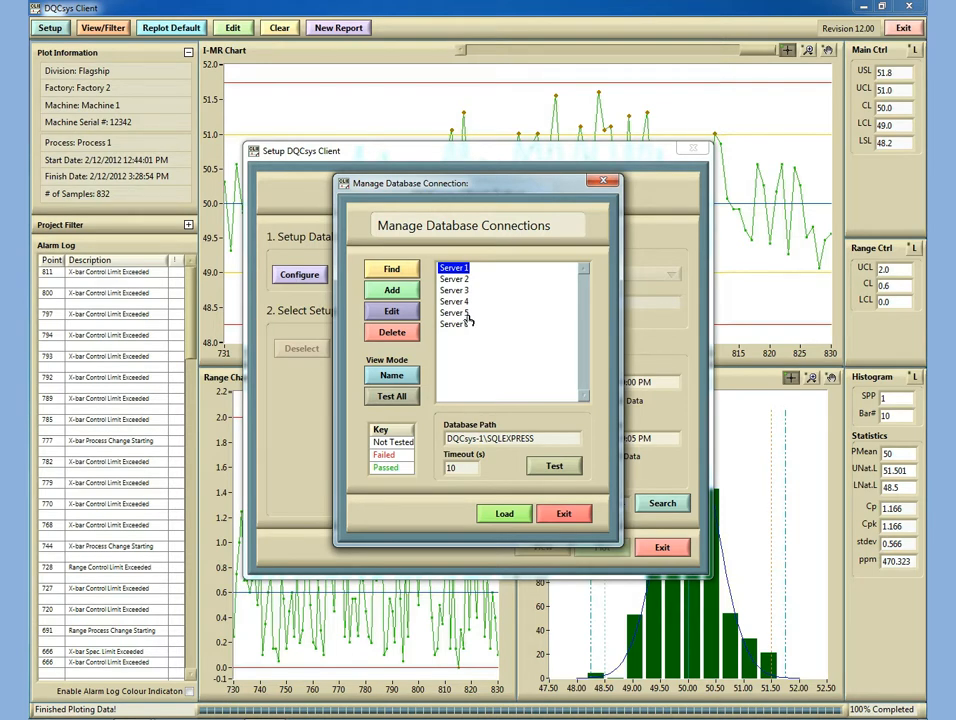
{"action": "left_click", "coordinate": [502, 313]}
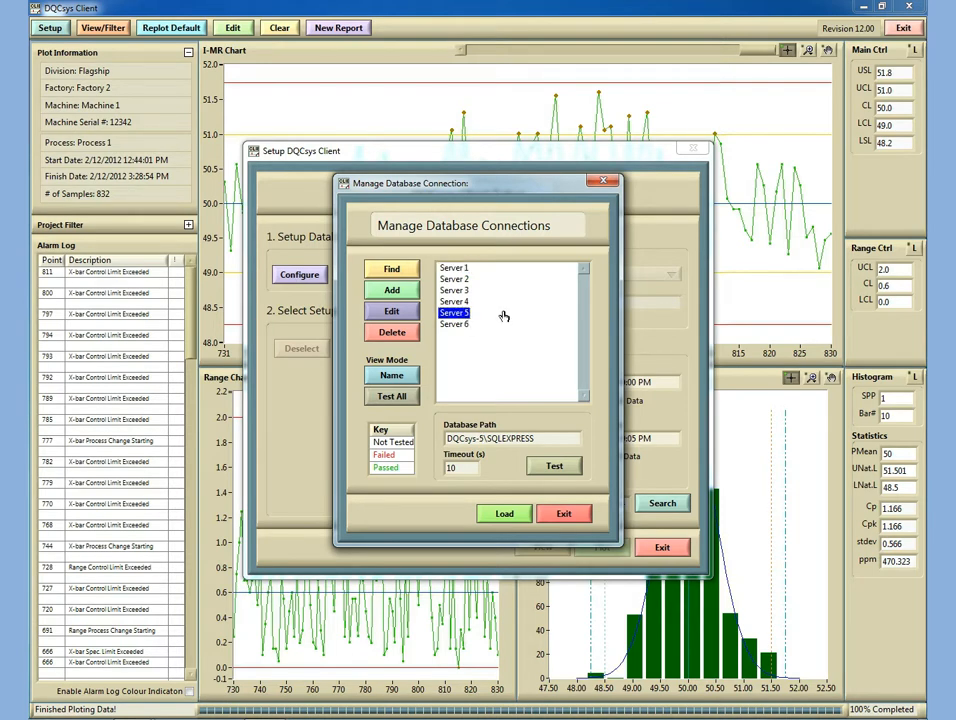
{"action": "left_click", "coordinate": [504, 513]}
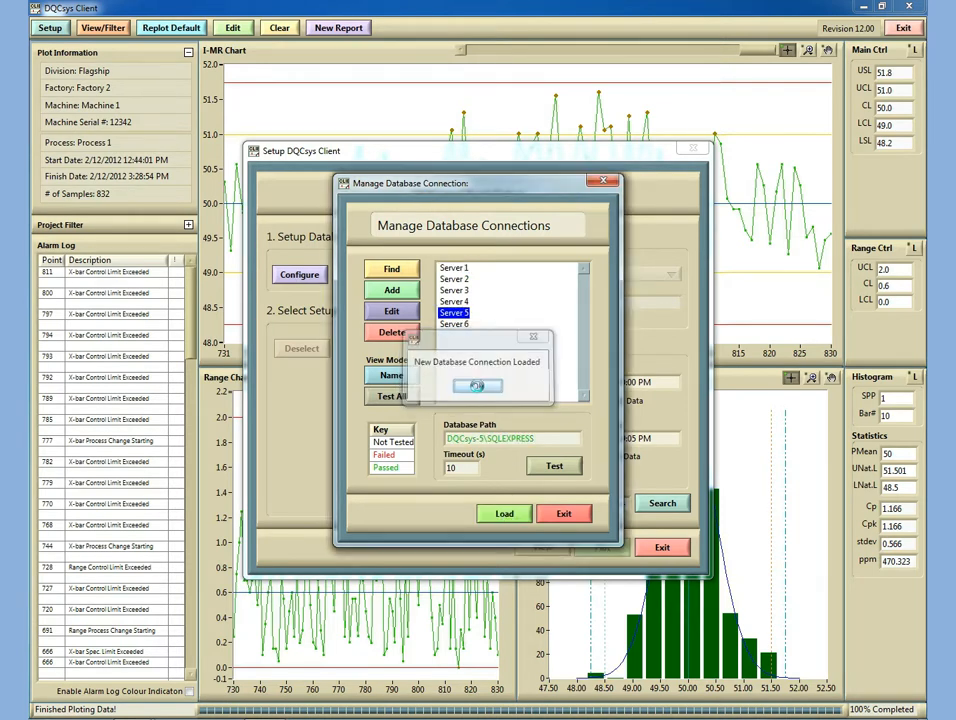
{"action": "left_click", "coordinate": [478, 386]}
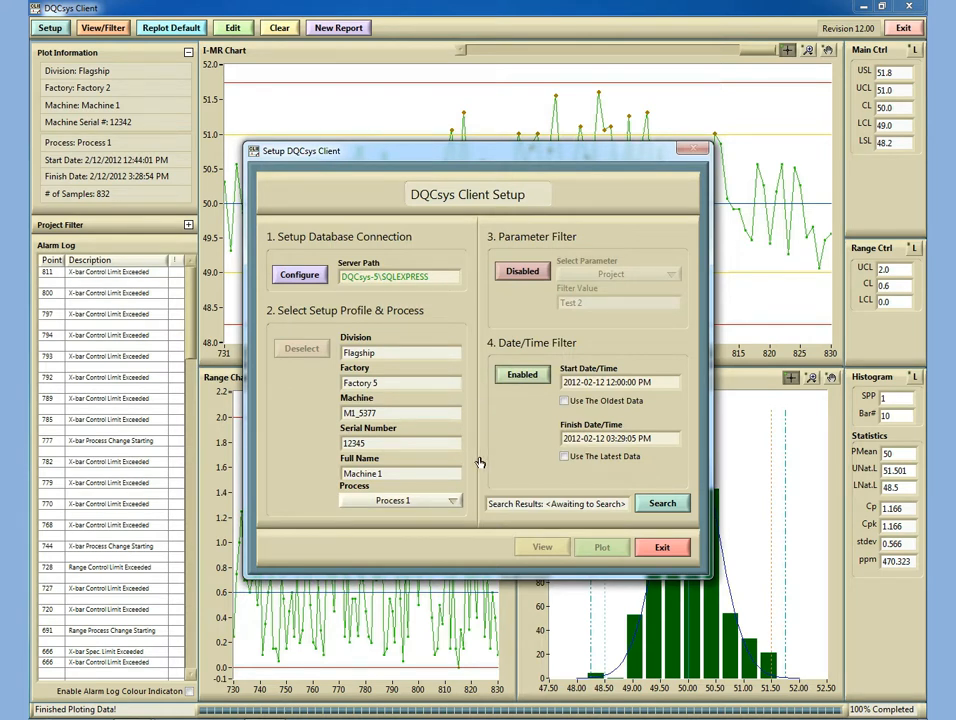
- Select Process 2 for Machine 1 in Factory 5, then extract and plot its samples under the date/time filter
{"action": "left_click", "coordinate": [454, 501]}
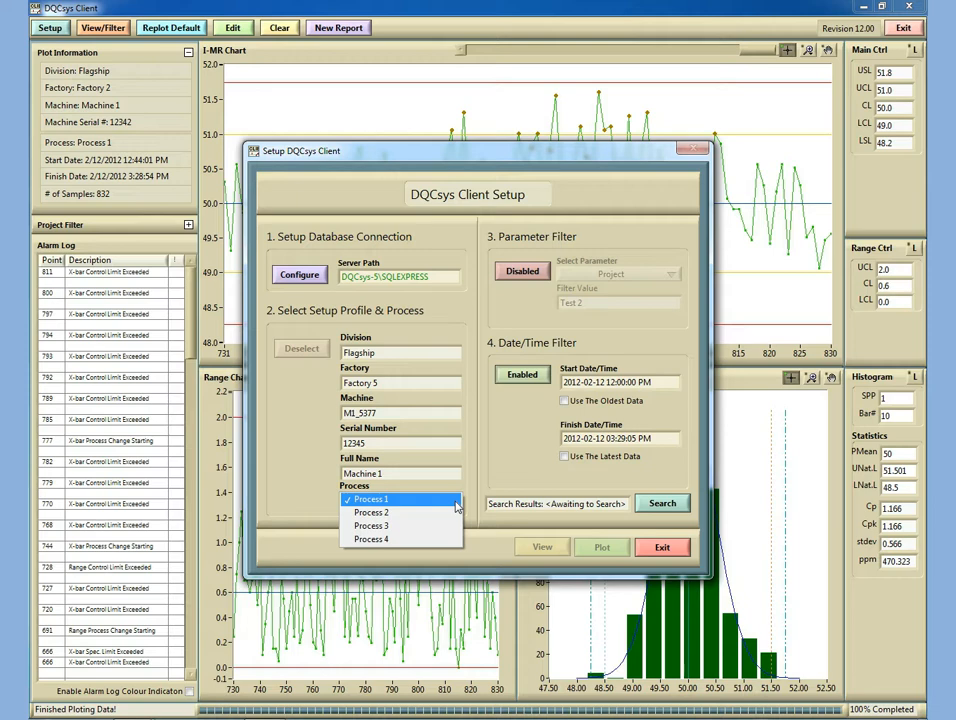
{"action": "left_click", "coordinate": [418, 514]}
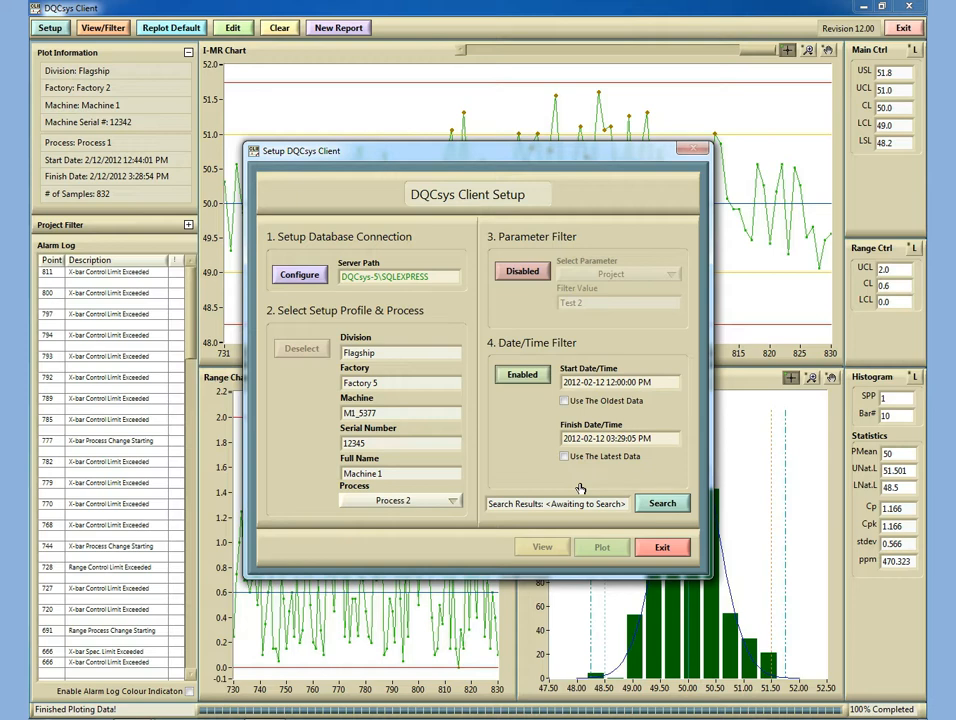
{"action": "left_click", "coordinate": [670, 505]}
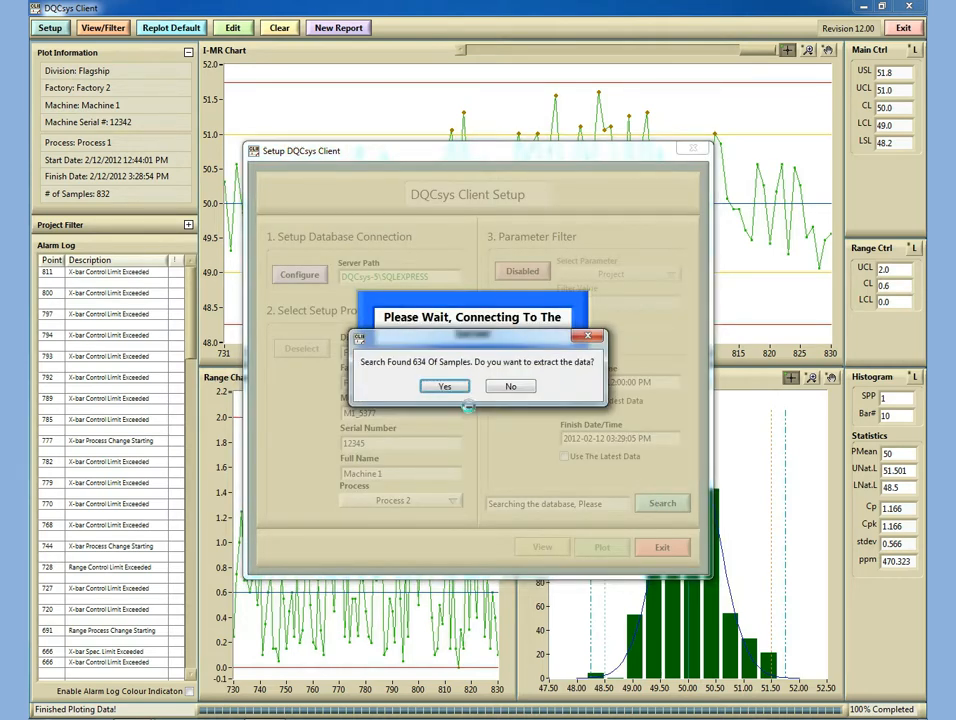
{"action": "left_click", "coordinate": [446, 390]}
{"action": "left_click", "coordinate": [489, 387]}
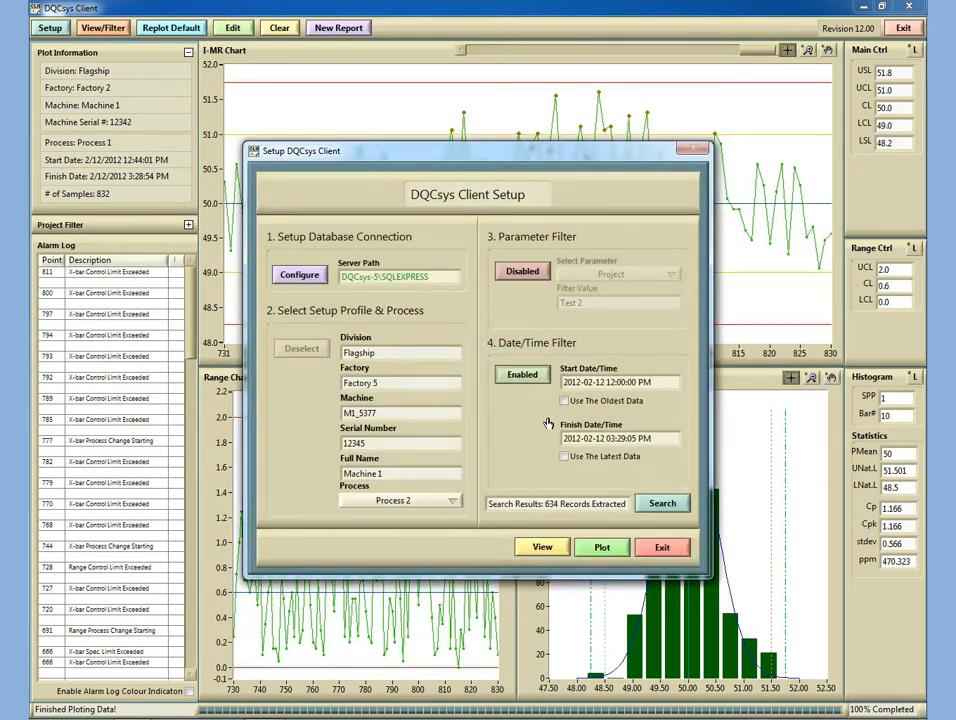
{"action": "left_click", "coordinate": [602, 548]}
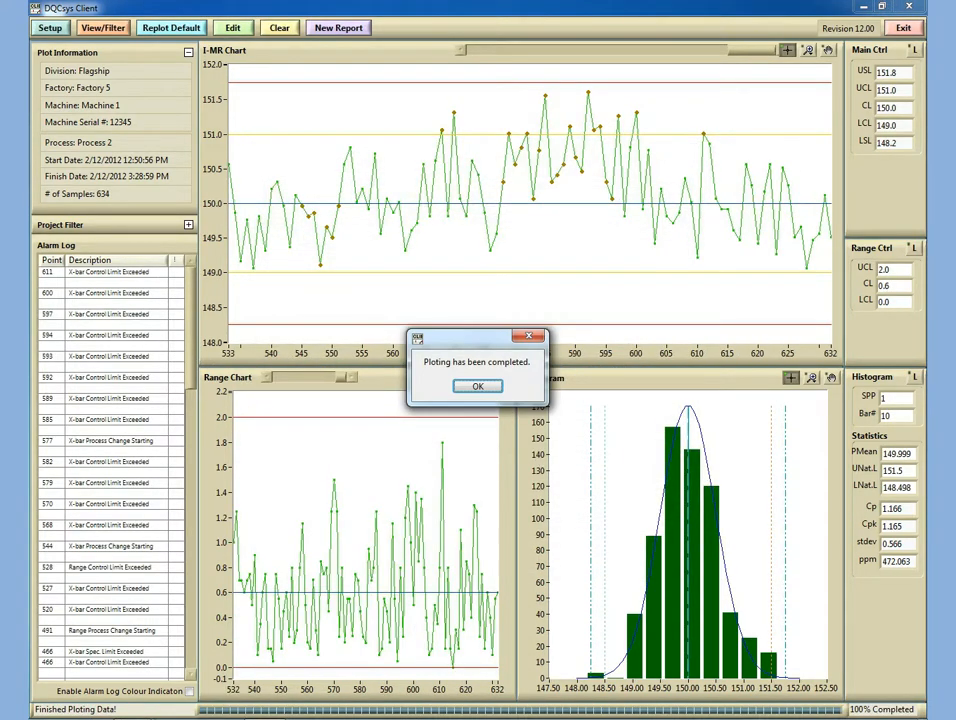
{"action": "left_click", "coordinate": [474, 388]}
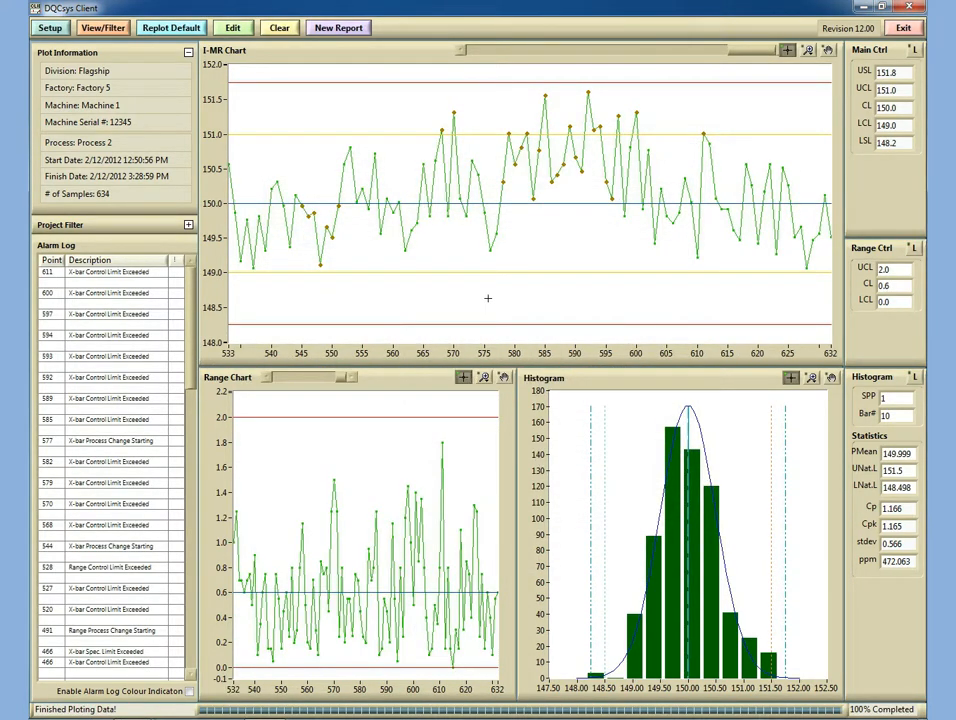